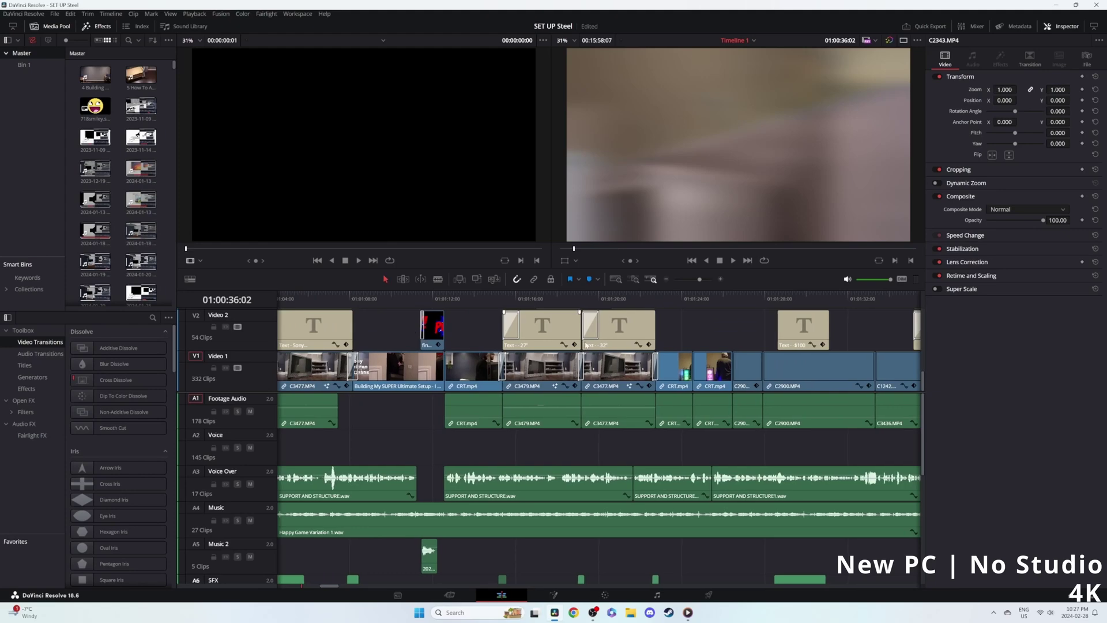
Locate the source of the C2900.MP4 timeline clip near 01:01:31 in the media pool and generate proxy media for it.
scroll(572, 337, "right", 10)
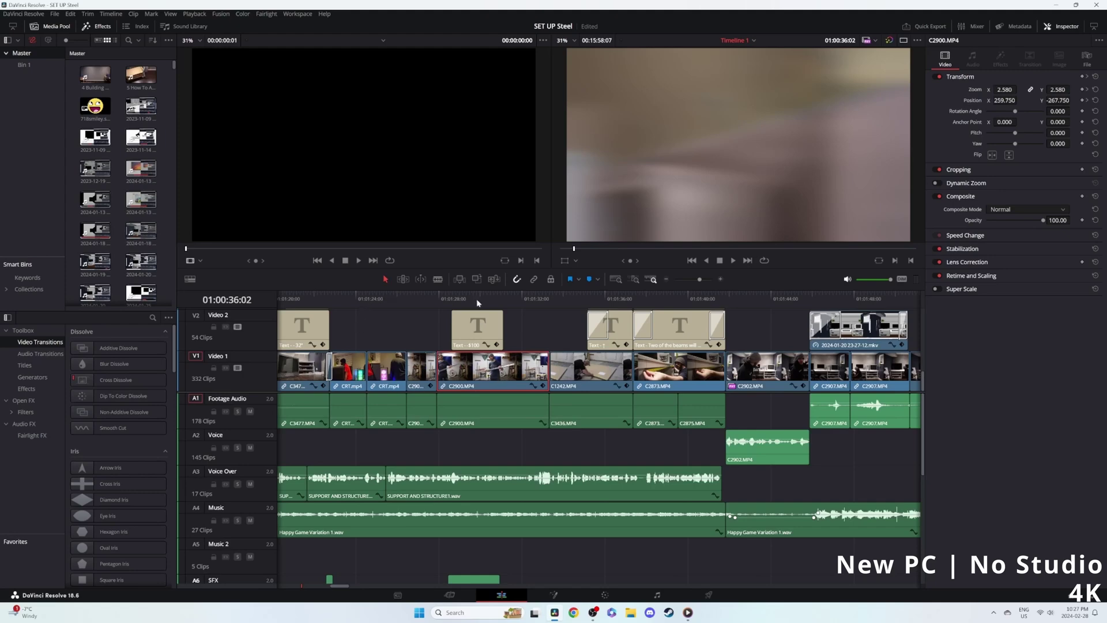
left_click(516, 295)
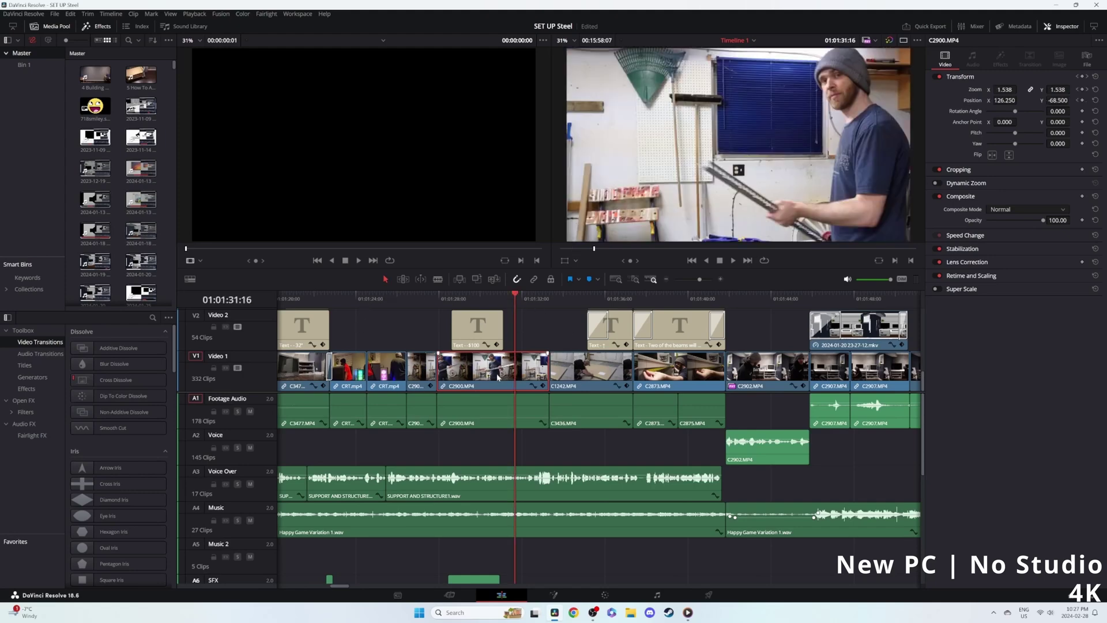
right_click(493, 378)
left_click(522, 341)
right_click(136, 268)
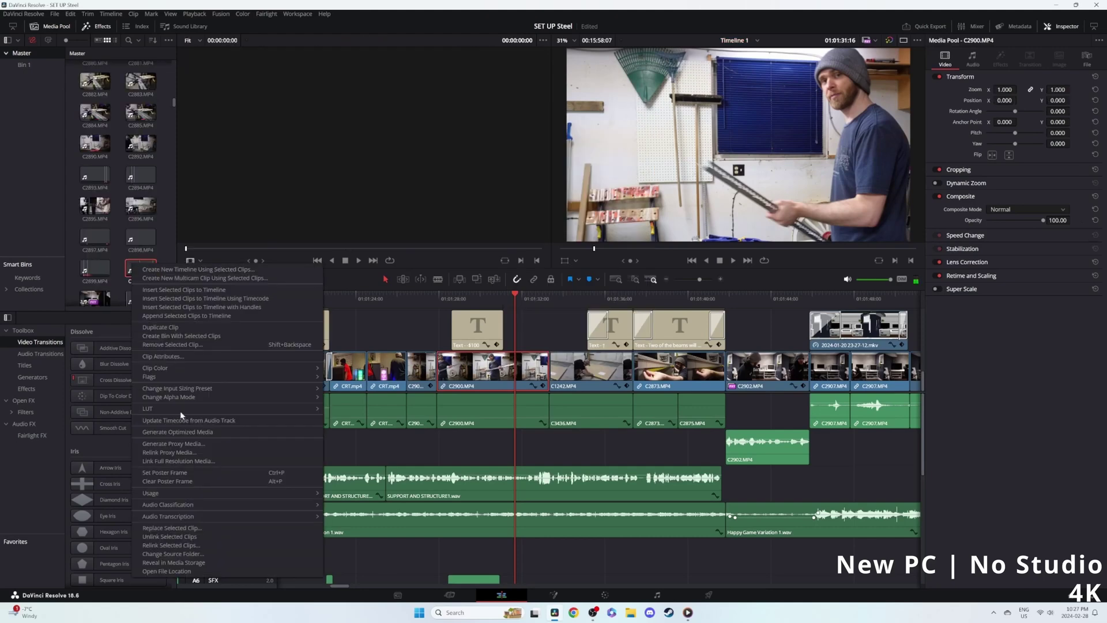
left_click(189, 444)
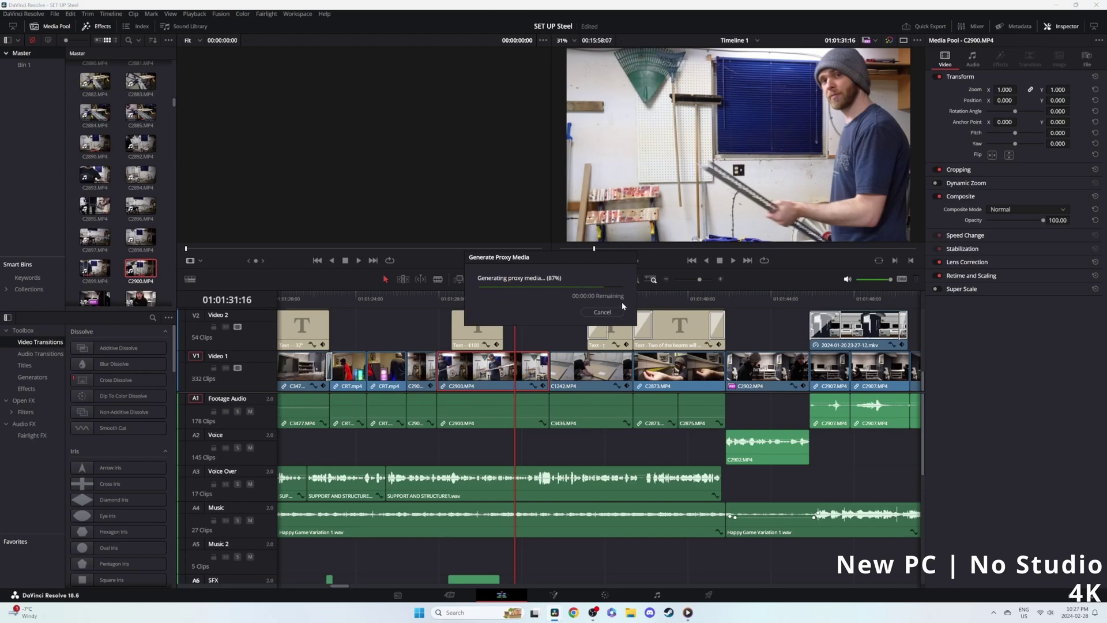
Set the C2900.MP4 timeline clip's speed to 500% and play it back from its start.
right_click(487, 368)
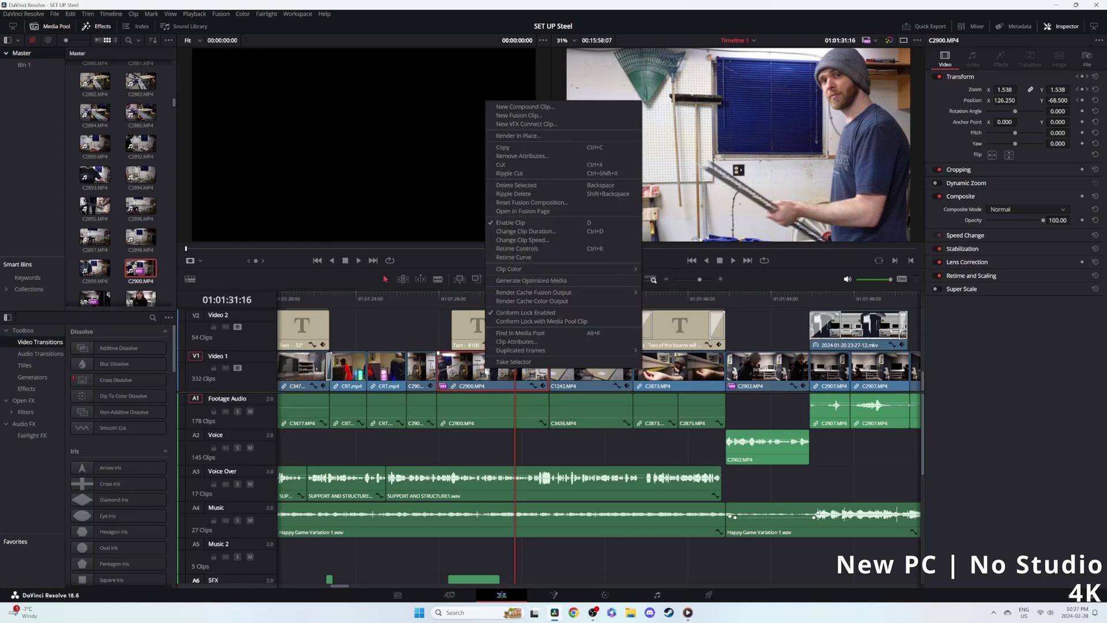
left_click(512, 241)
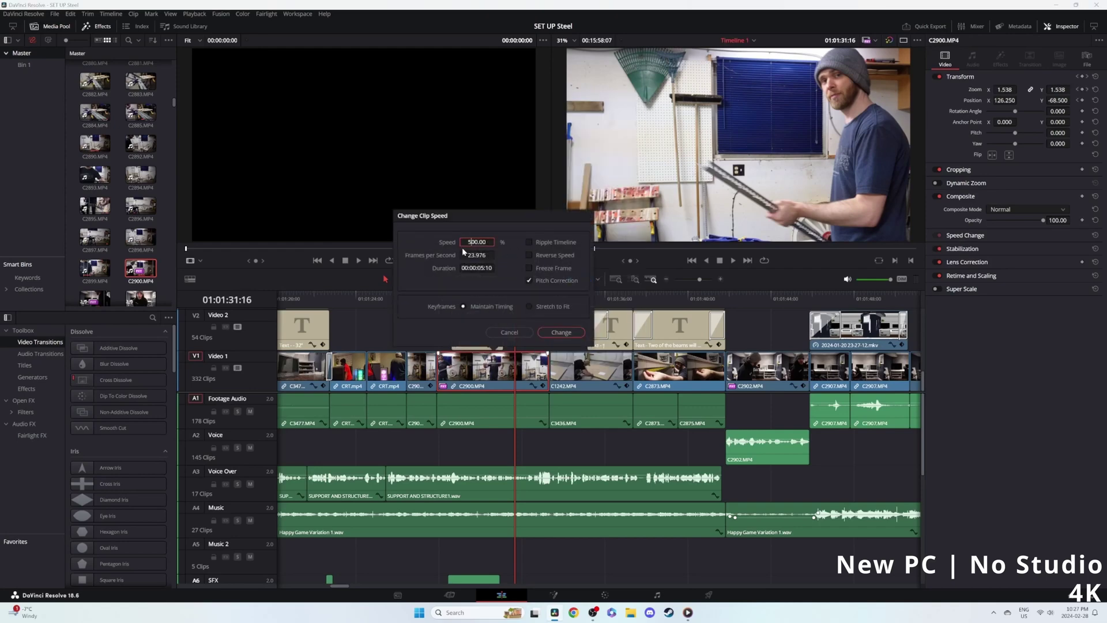
key("Return")
left_click(440, 303)
key("space")
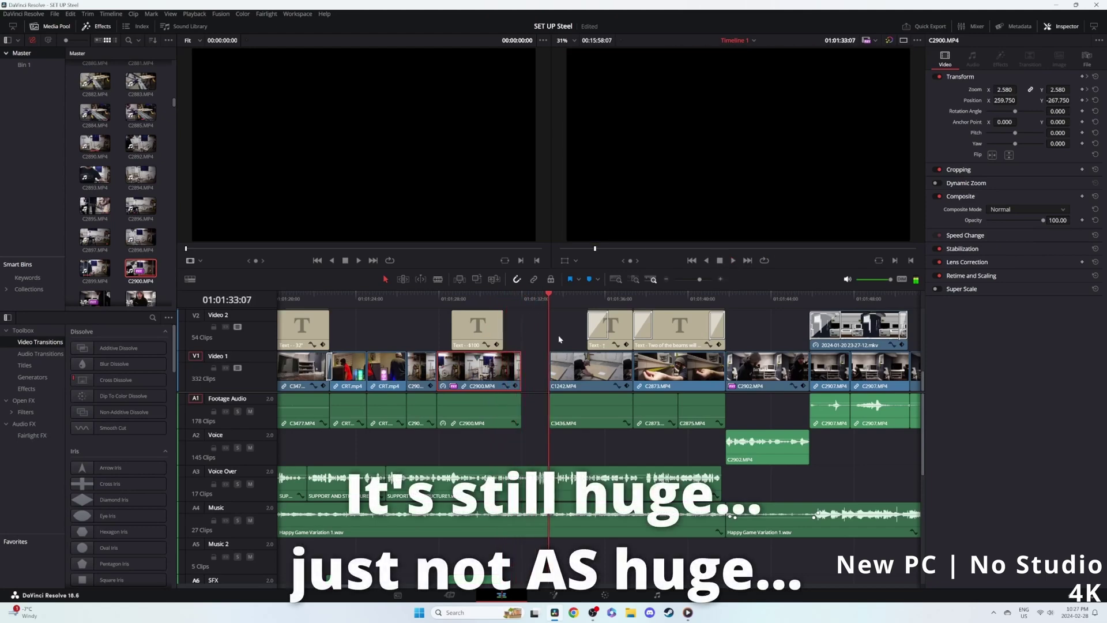
left_click_drag(519, 353, 549, 353)
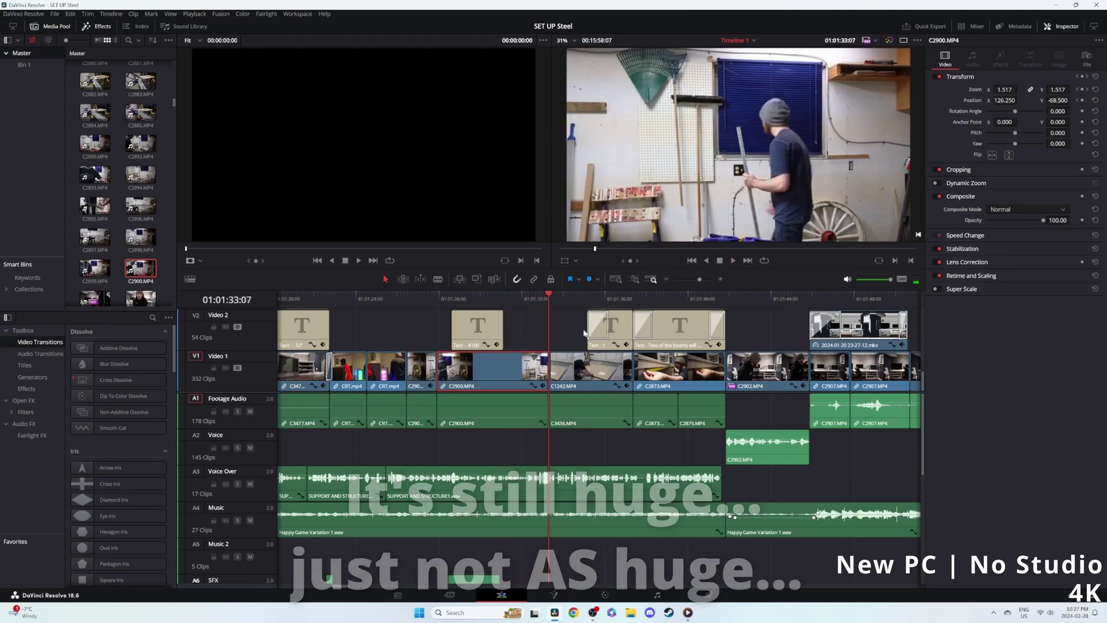
Scrub through the overlapping Video 2 and Video 1 clips around 01:02:04 to 01:02:06 to check preview responsiveness.
scroll(874, 345, "right", 10)
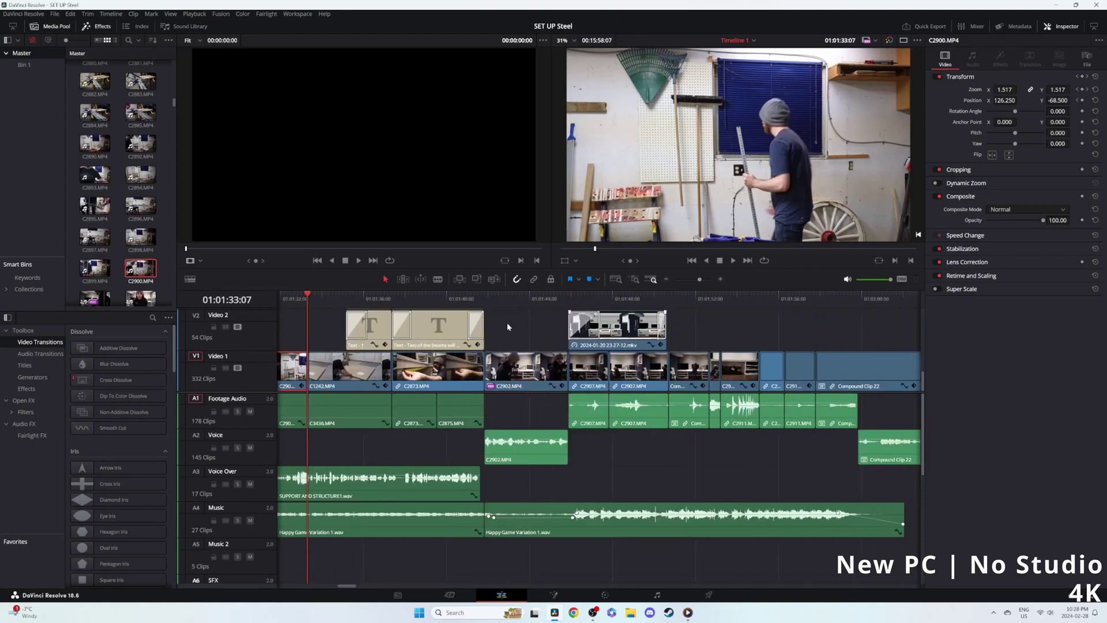
scroll(785, 346, "right", 4)
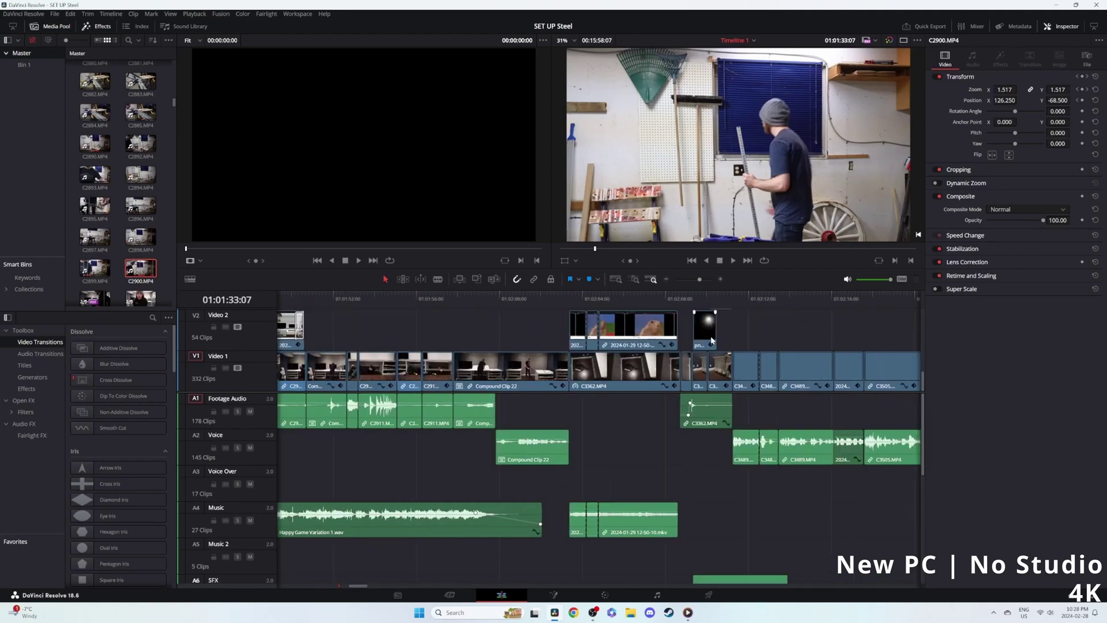
left_click(628, 297)
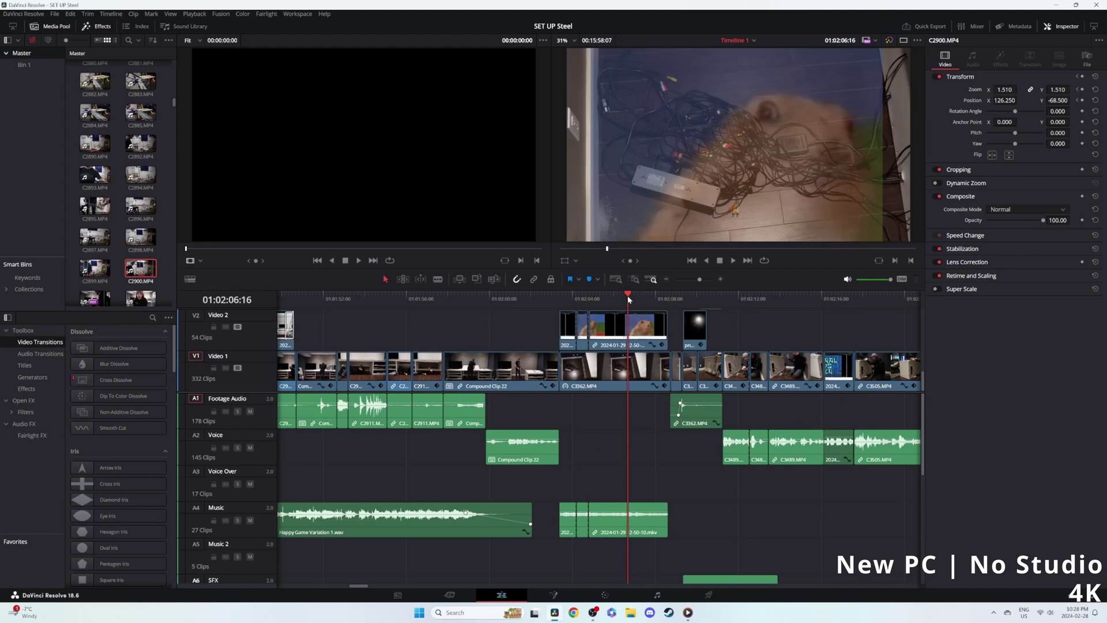
left_click(610, 297)
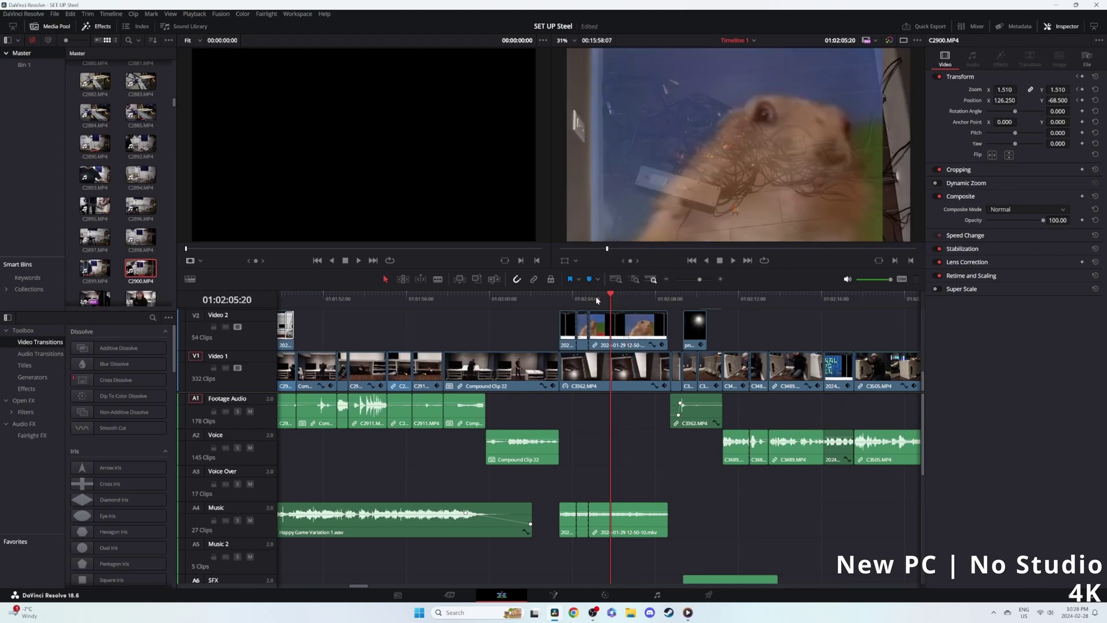
left_click(584, 298)
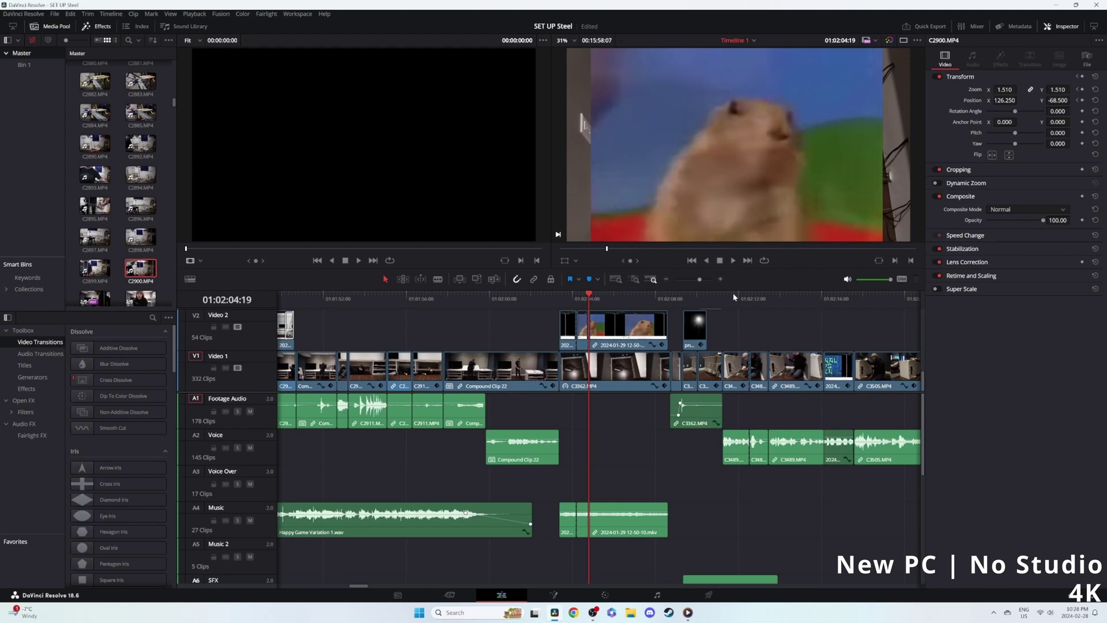
left_click(842, 298)
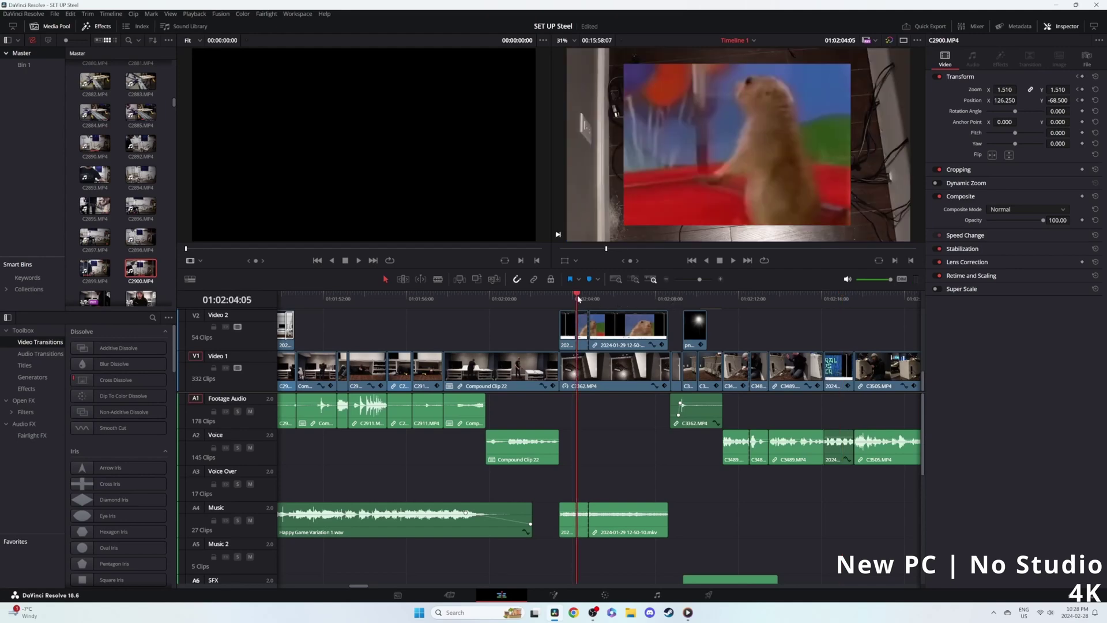
left_click_drag(579, 298, 587, 298)
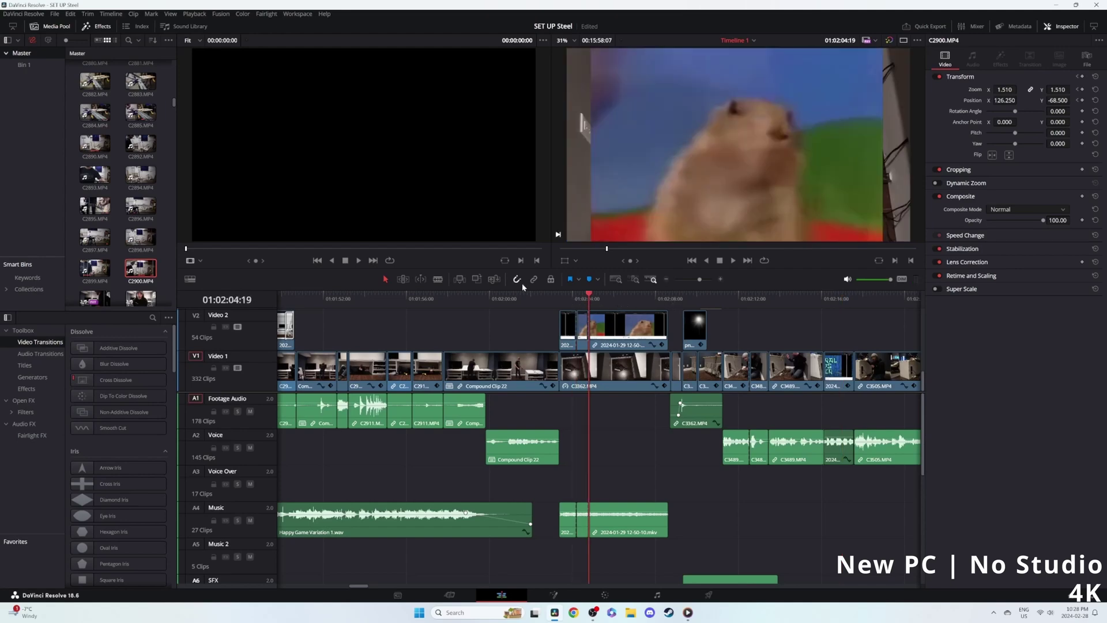
left_click_drag(587, 298, 584, 298)
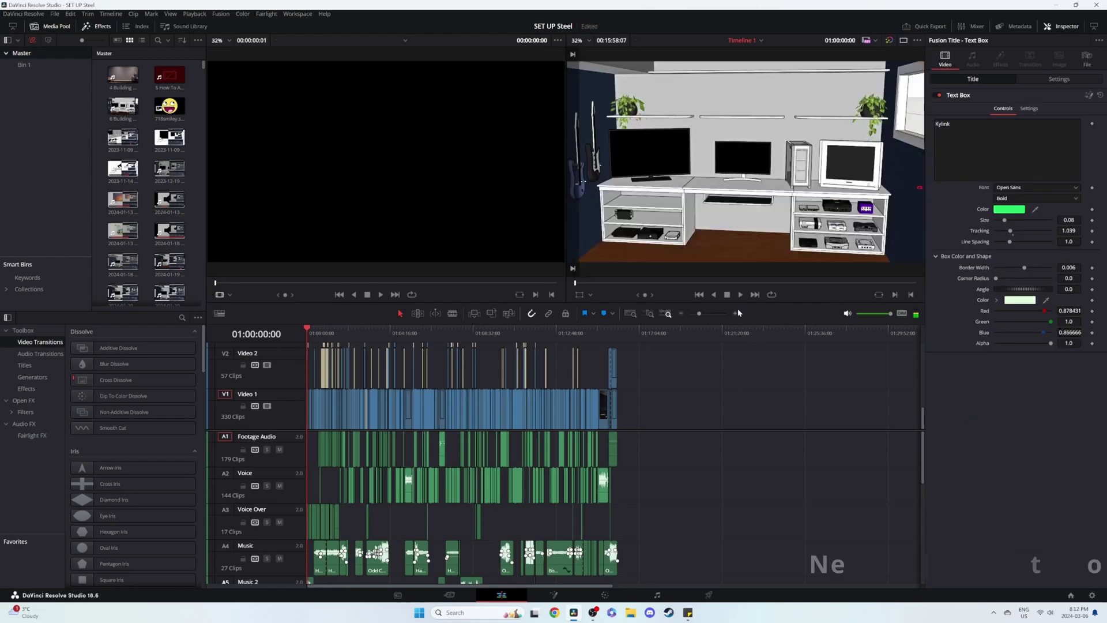
Play Timeline 1 from its beginning and lower the system volume during playback.
left_click(735, 297)
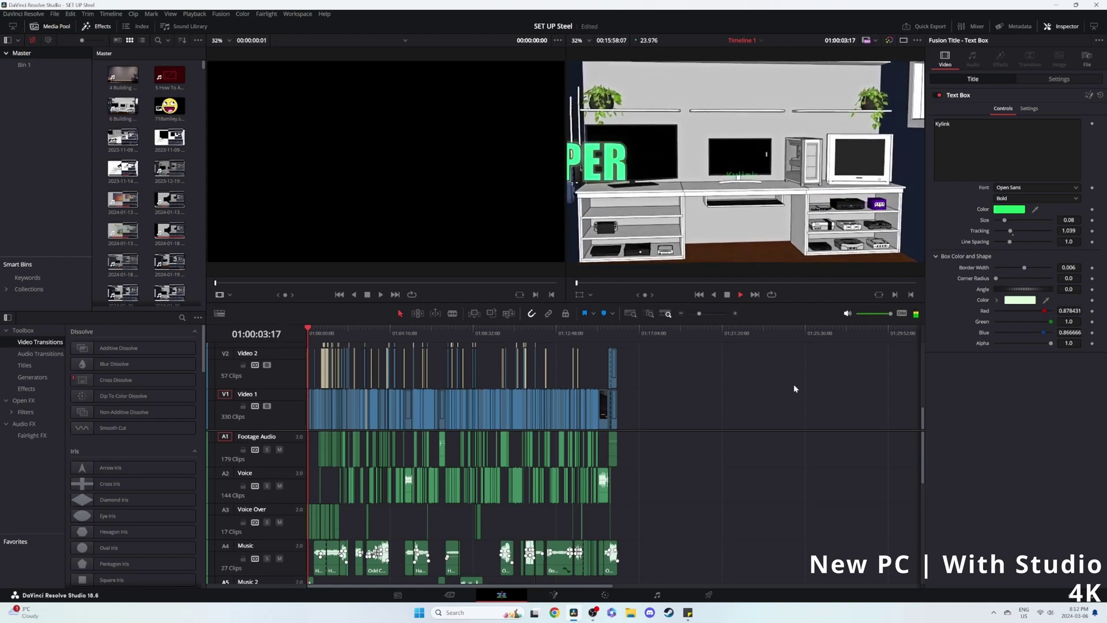
key("XF86AudioLowerVolume")
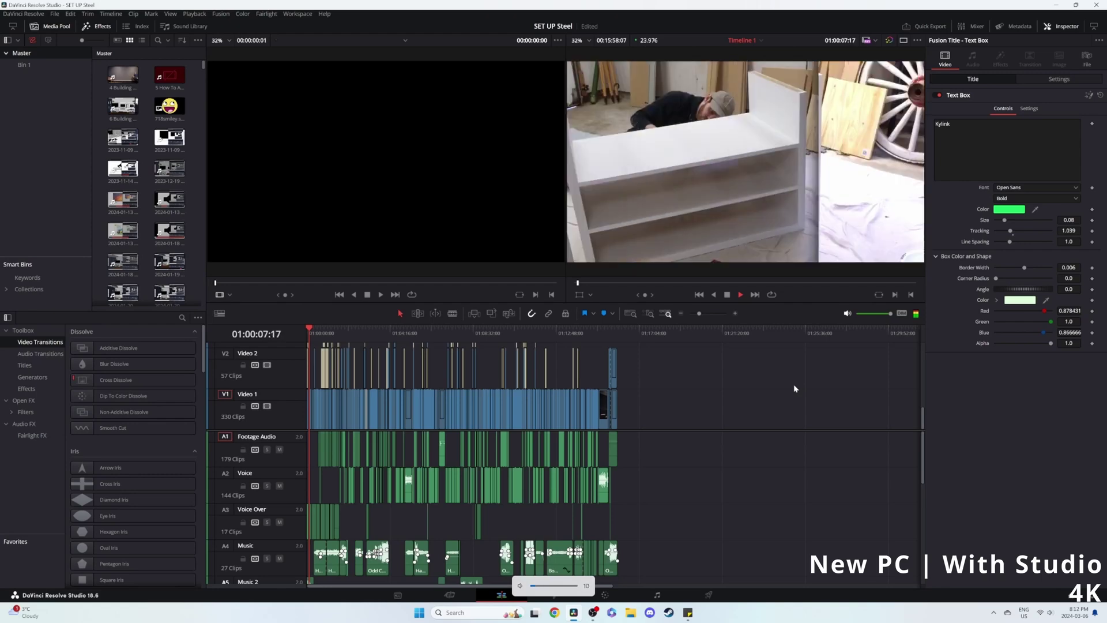
key("XF86AudioLowerVolume")
key("XF86AudioLowerVolume")
key("XF86AudioLowerVolume")
key("XF86AudioLowerVolume")
key("XF86AudioLowerVolume")
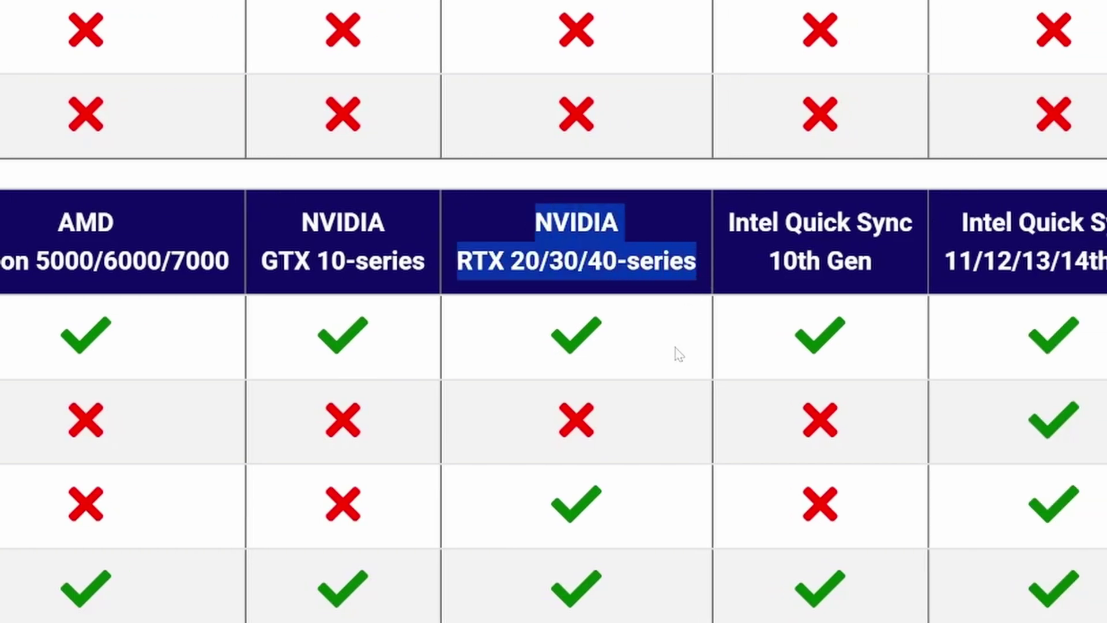
Examine the H.264 and H.265 hardware decoding support tables for DaVinci Resolve Studio in the Puget Systems article.
scroll(678, 364, "down", 4)
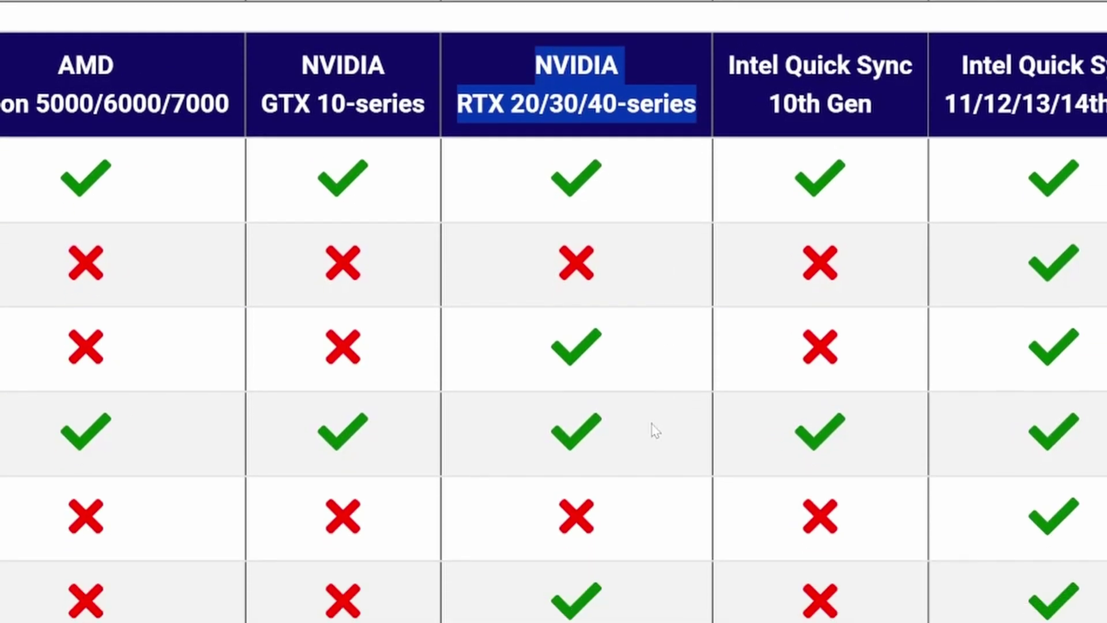
scroll(656, 438, "down", 5)
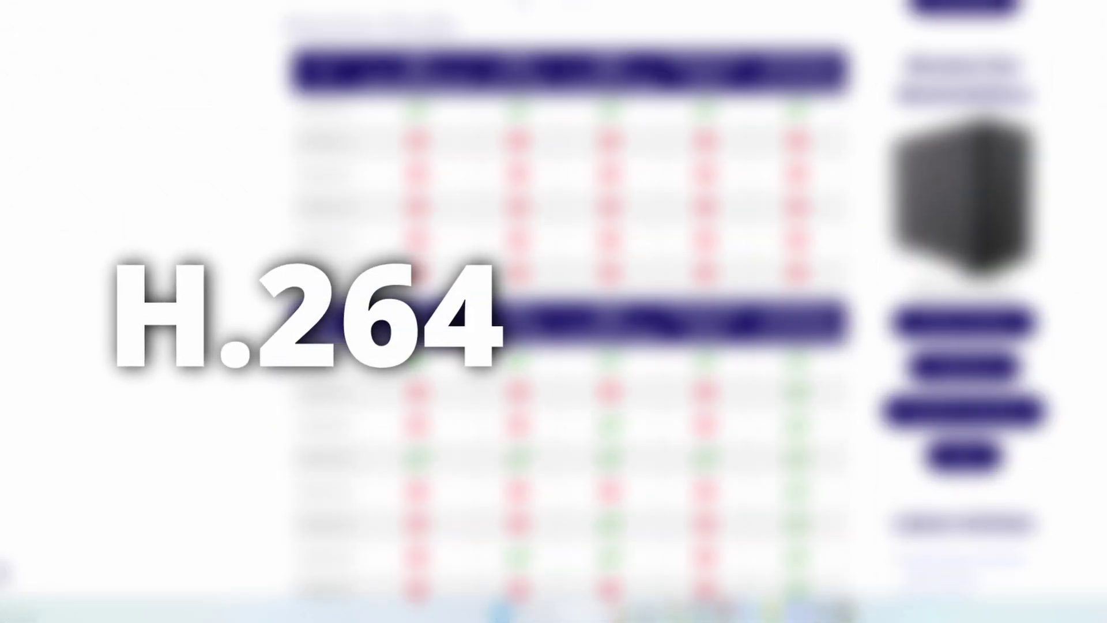
scroll(569, 311, "down", 1)
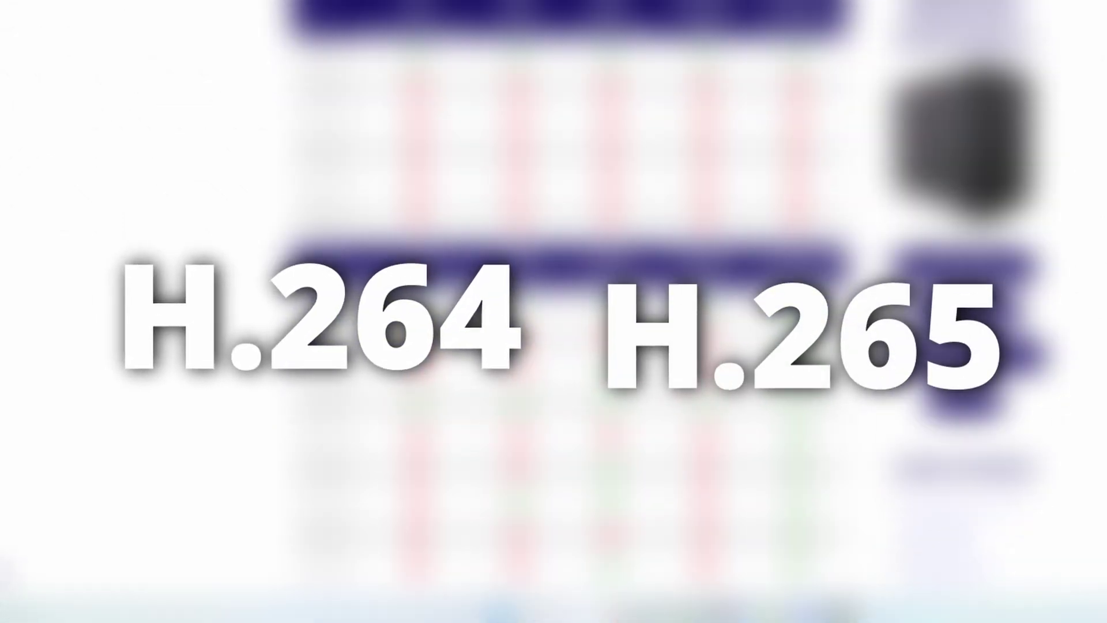
scroll(570, 311, "down", 1)
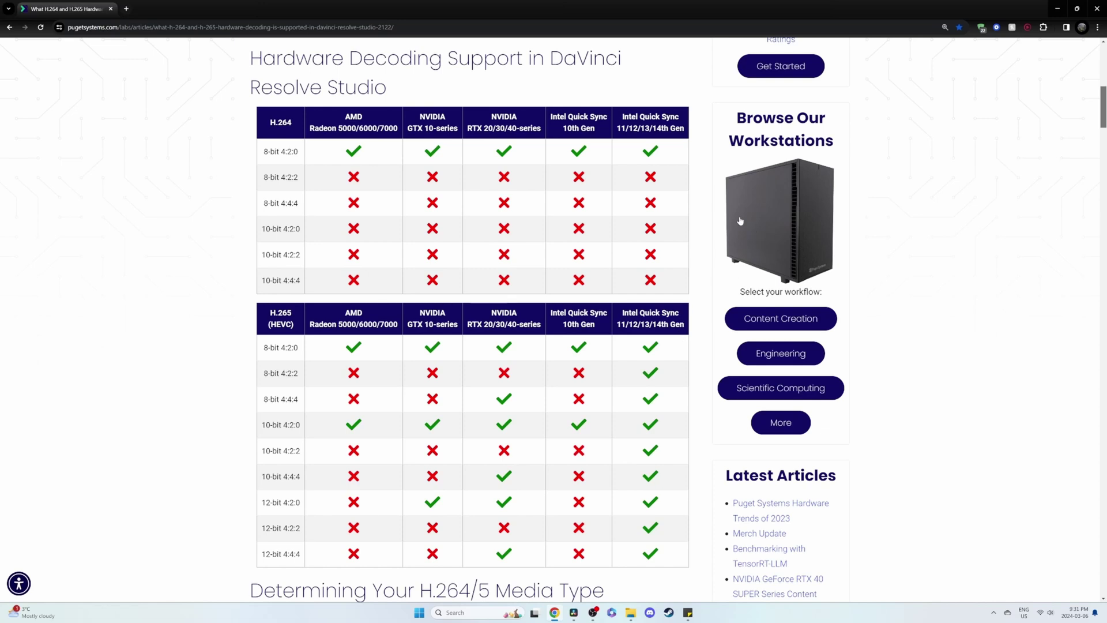
left_click_drag(1102, 113, 1102, 113)
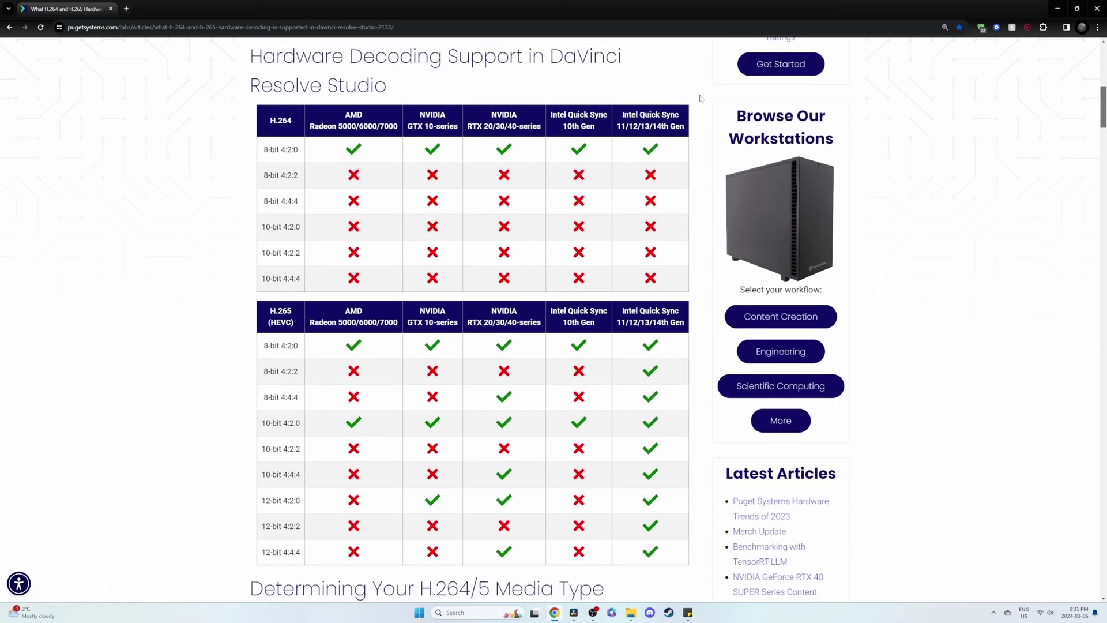
left_click_drag(703, 86, 690, 114)
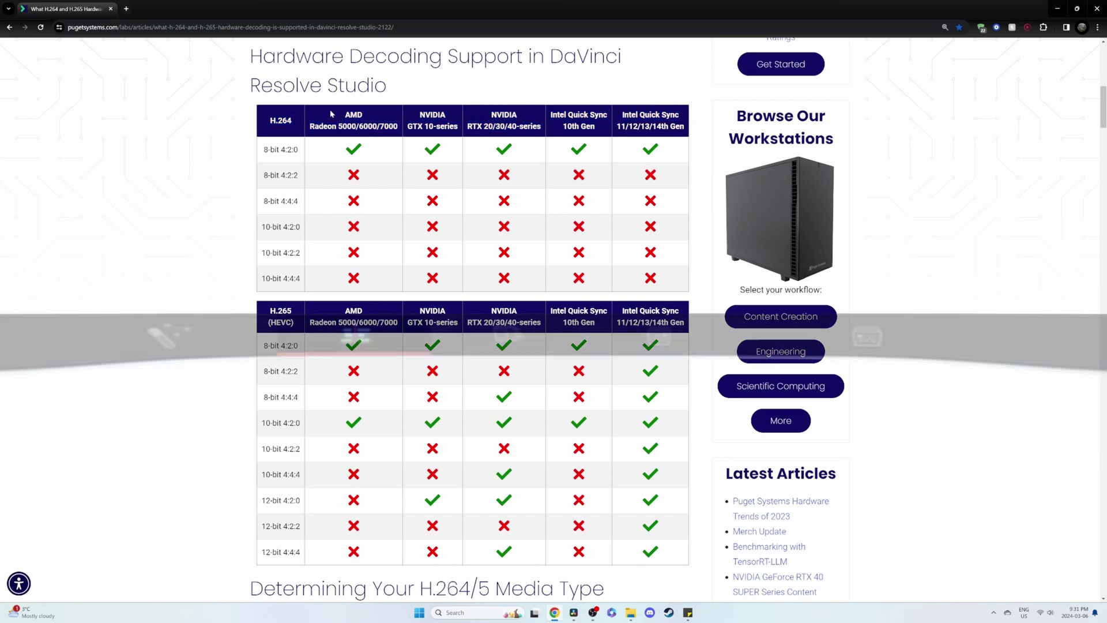
left_click_drag(262, 150, 615, 392)
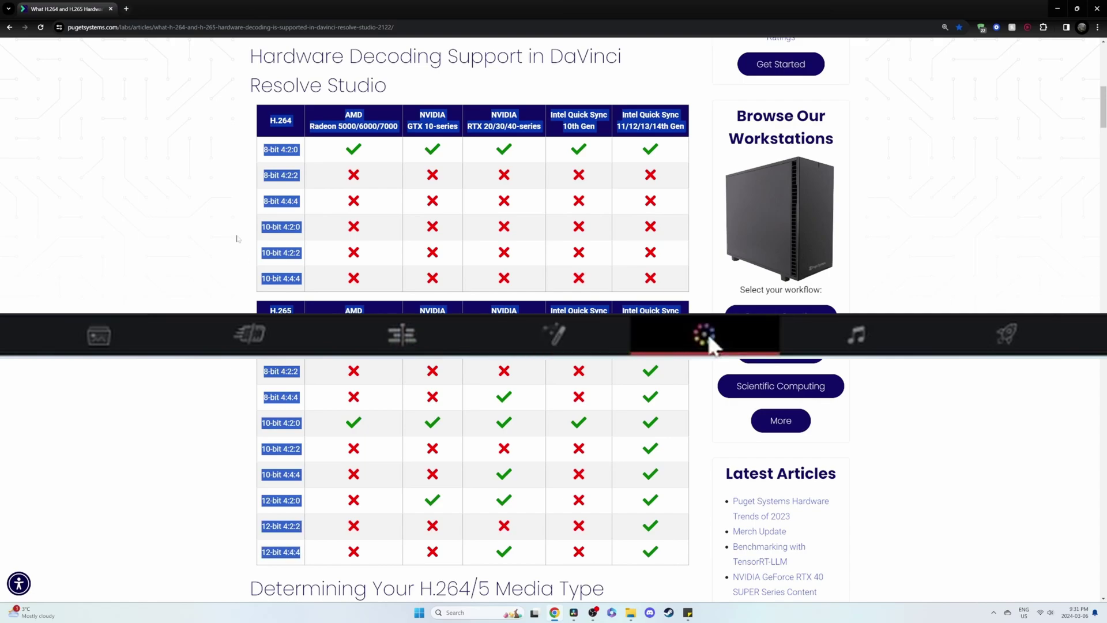
left_click(247, 180)
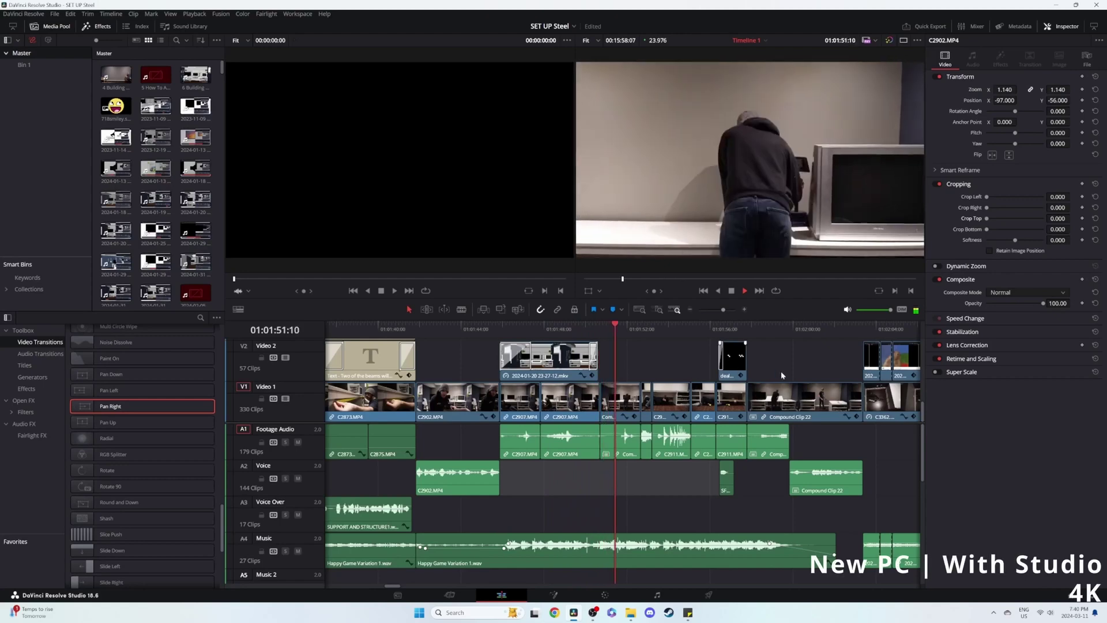
left_click_drag(818, 365, 620, 367)
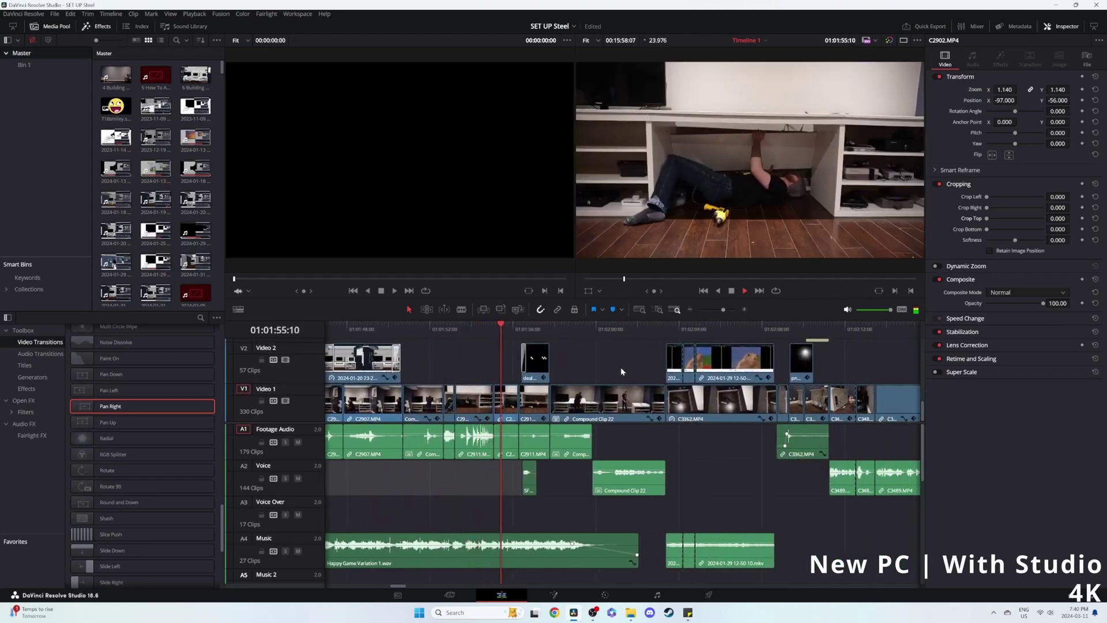
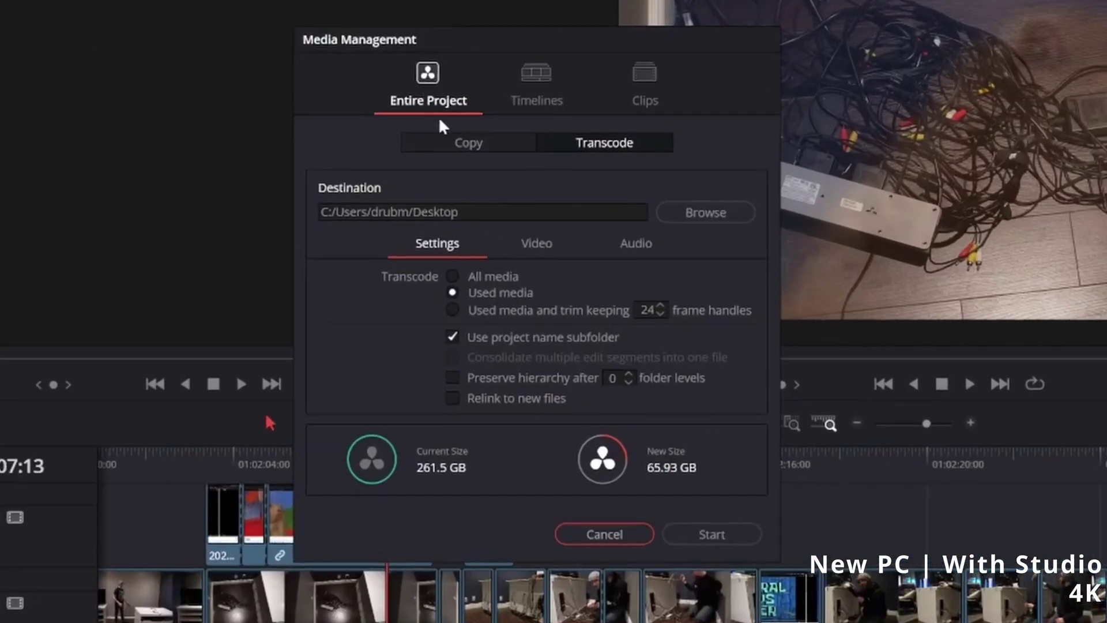
Review the Timelines and Clips transcode options, including selected timeline clips as the source, and return to the Entire Project scope.
left_click(538, 74)
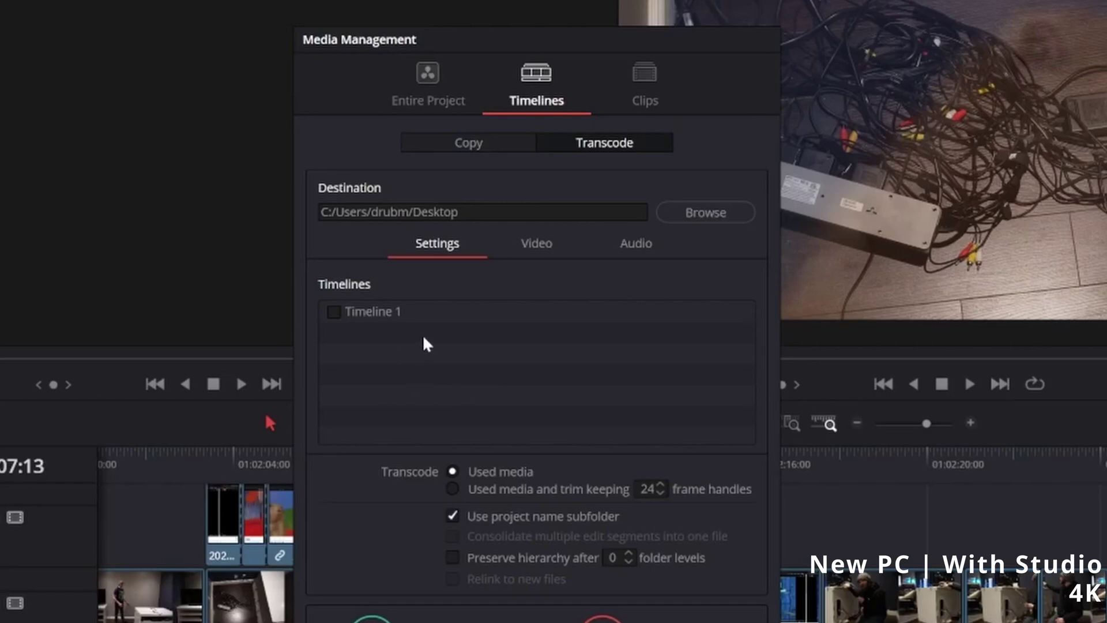
left_click(646, 76)
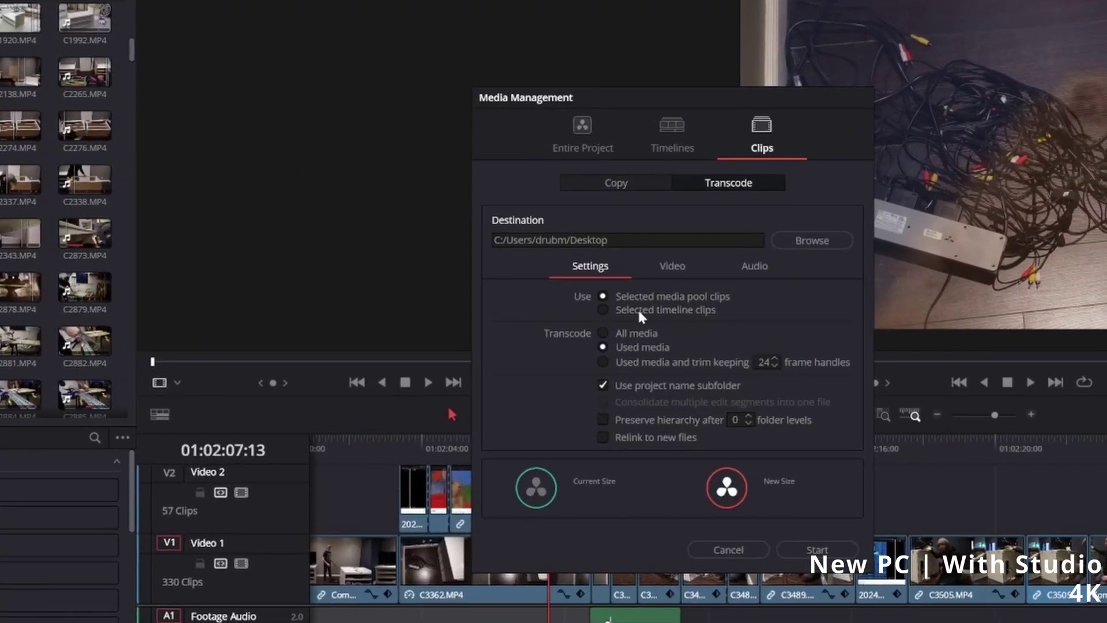
left_click(639, 311)
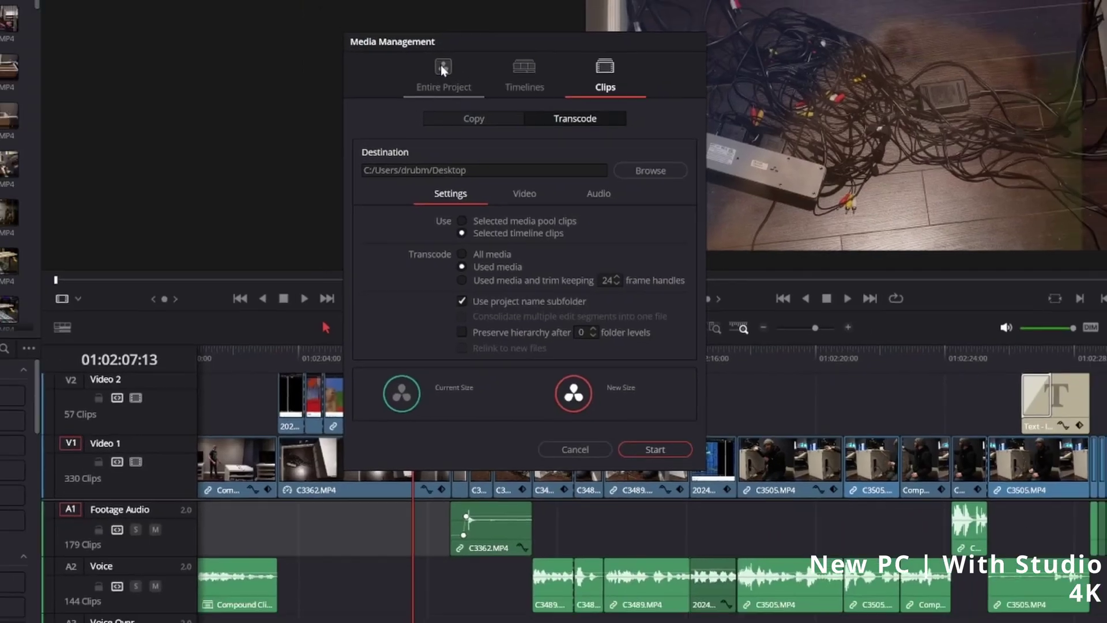
left_click(443, 68)
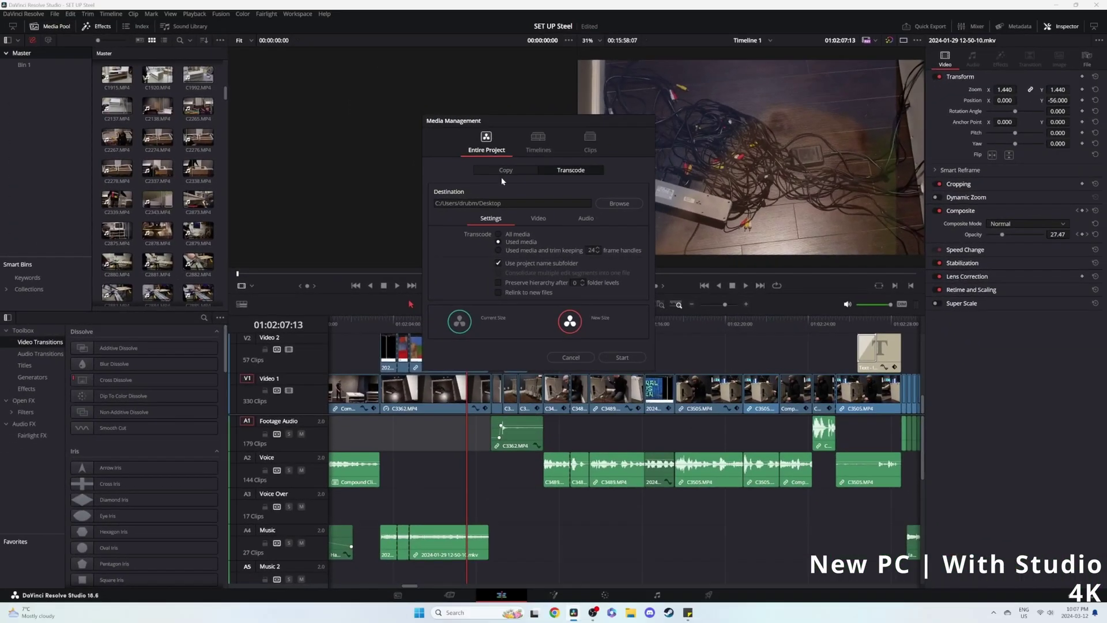
Open the video options of the Entire Project transcode, try the AV1 codec and return to H.264.
left_click(539, 219)
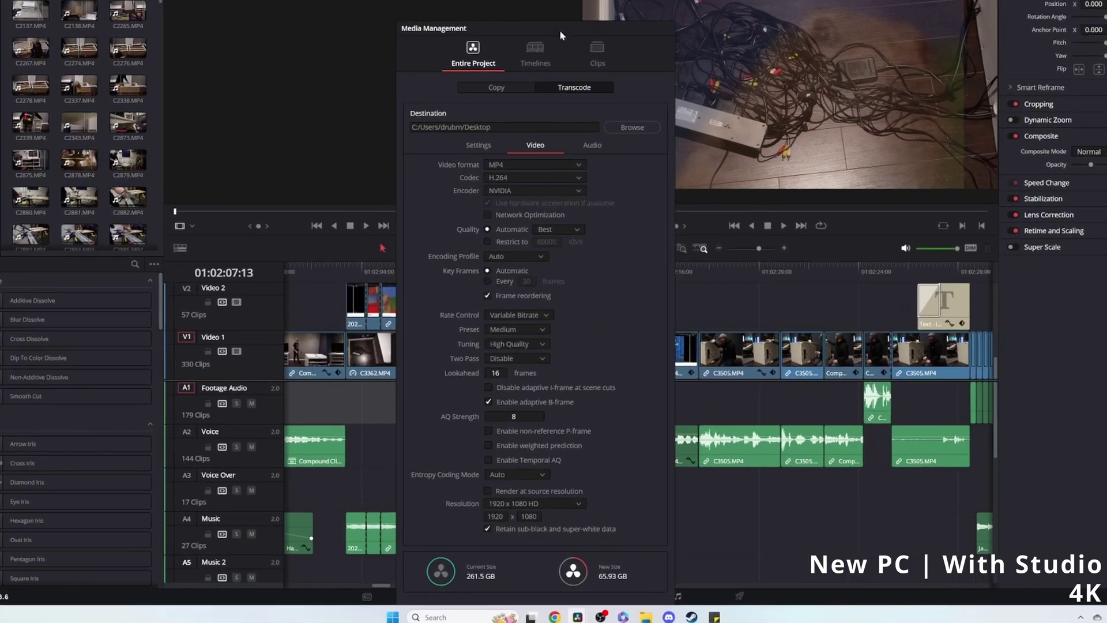
left_click_drag(561, 36, 558, 0)
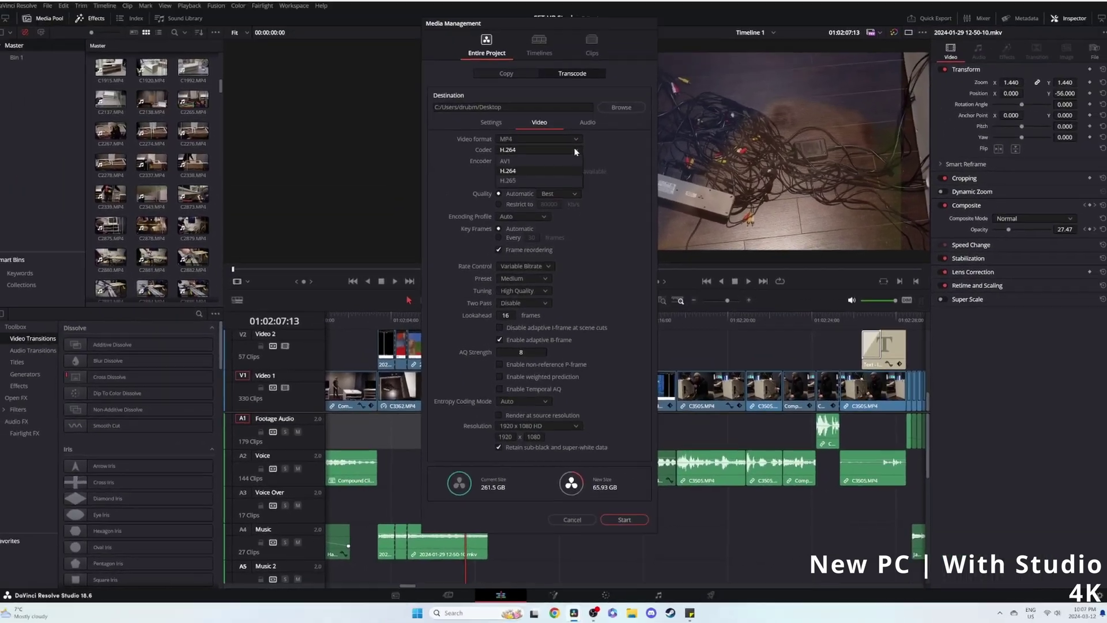
left_click(572, 154)
left_click(545, 166)
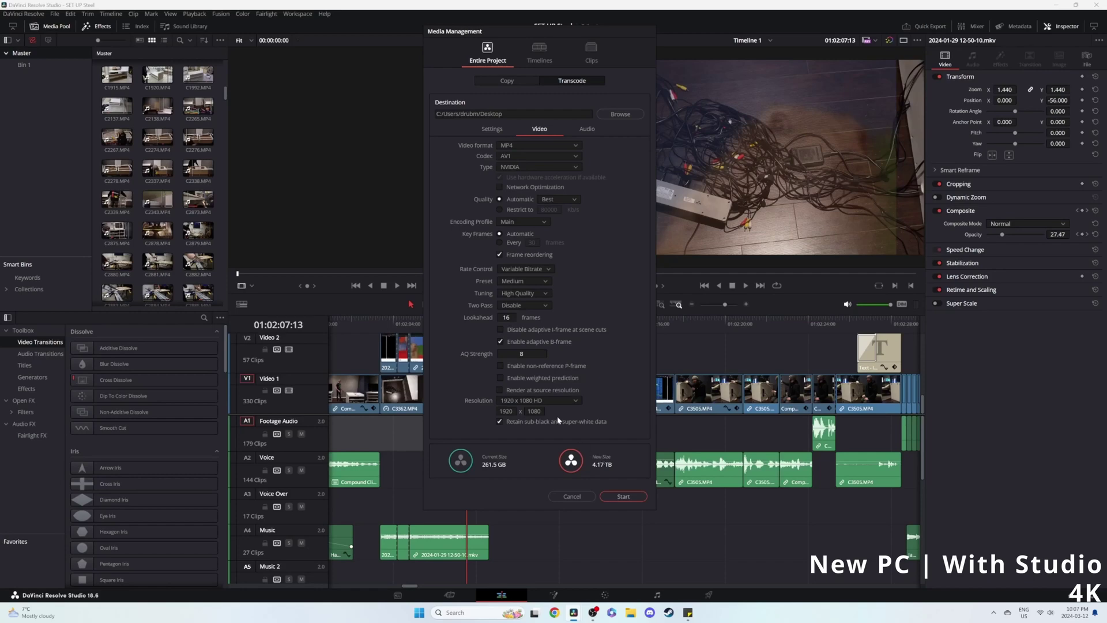
left_click(577, 158)
left_click(535, 176)
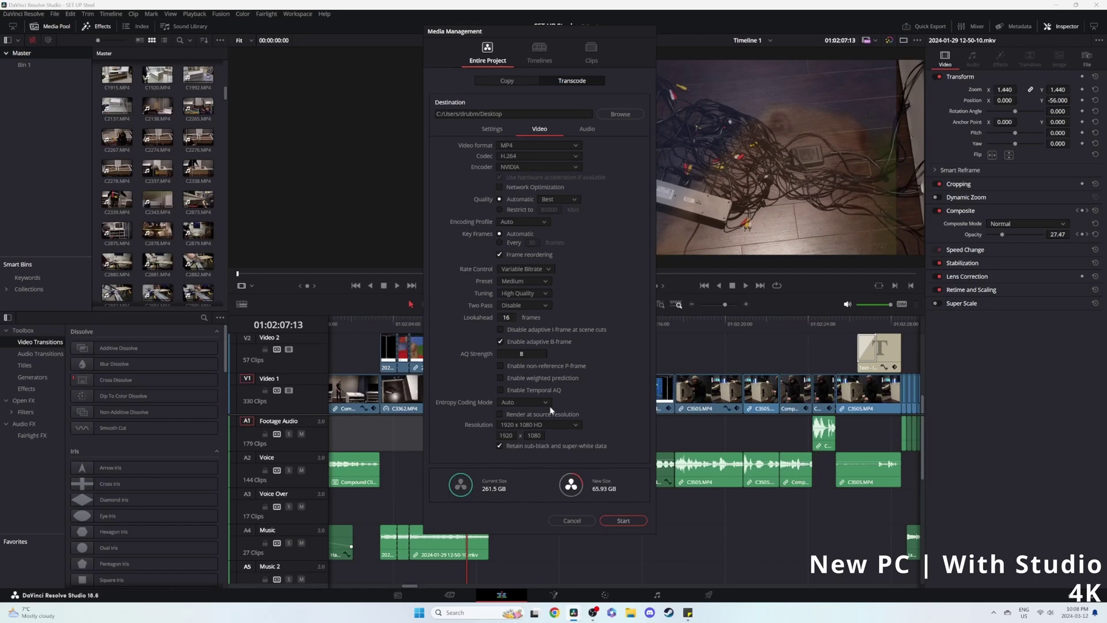
Try a 3840 x 2160 Ultra HD resolution and the QuickTime format with the FFV1 codec for the project transcode.
left_click(577, 426)
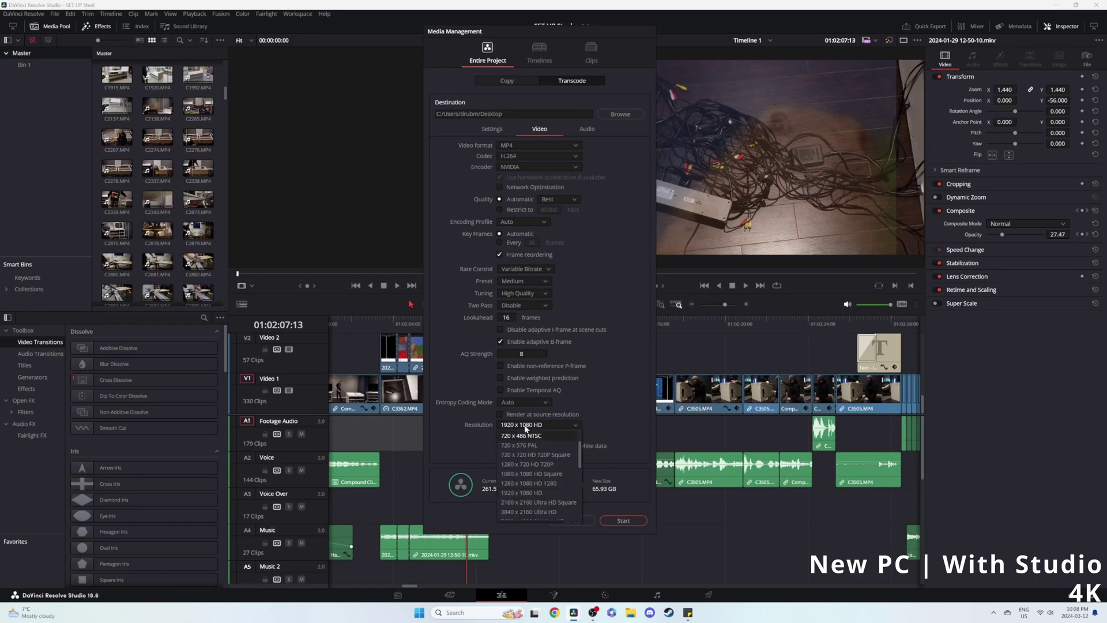
left_click(542, 511)
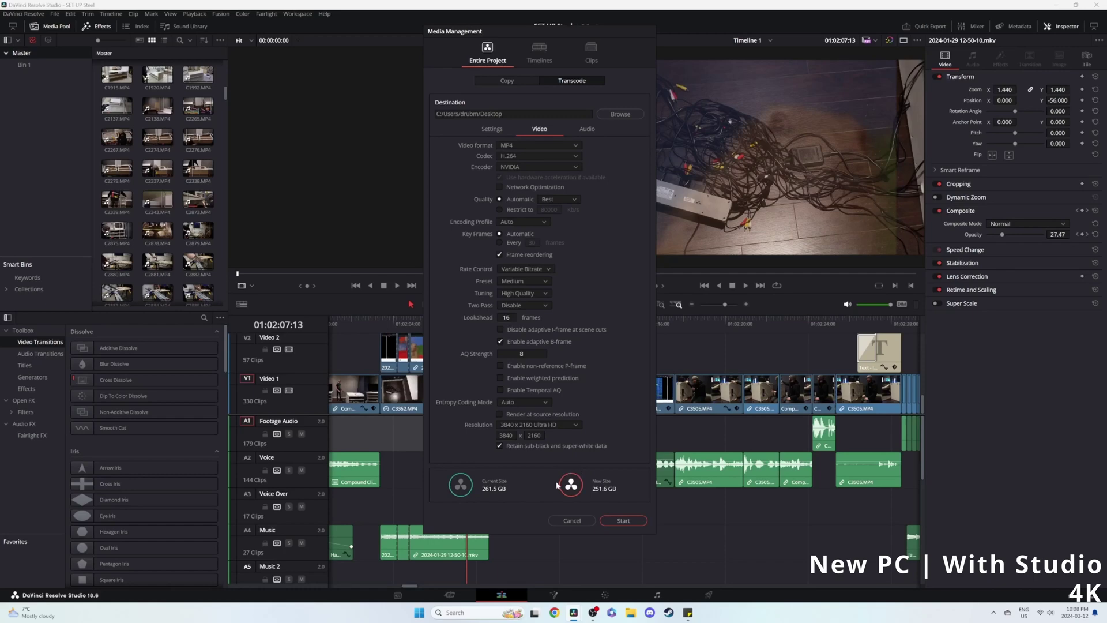
left_click(576, 146)
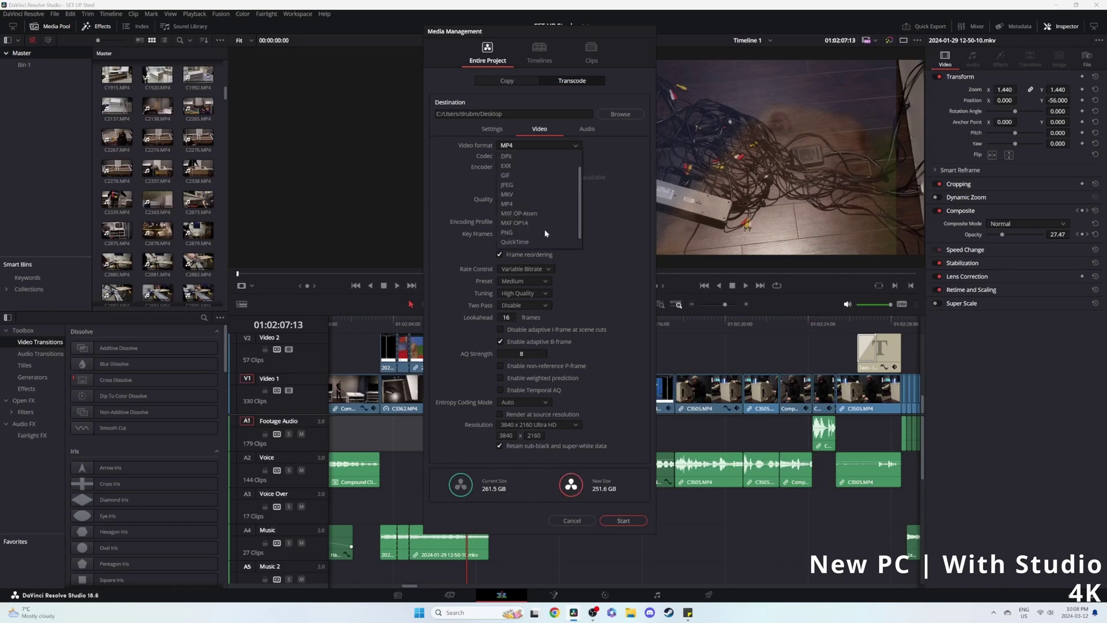
left_click(541, 243)
left_click(577, 155)
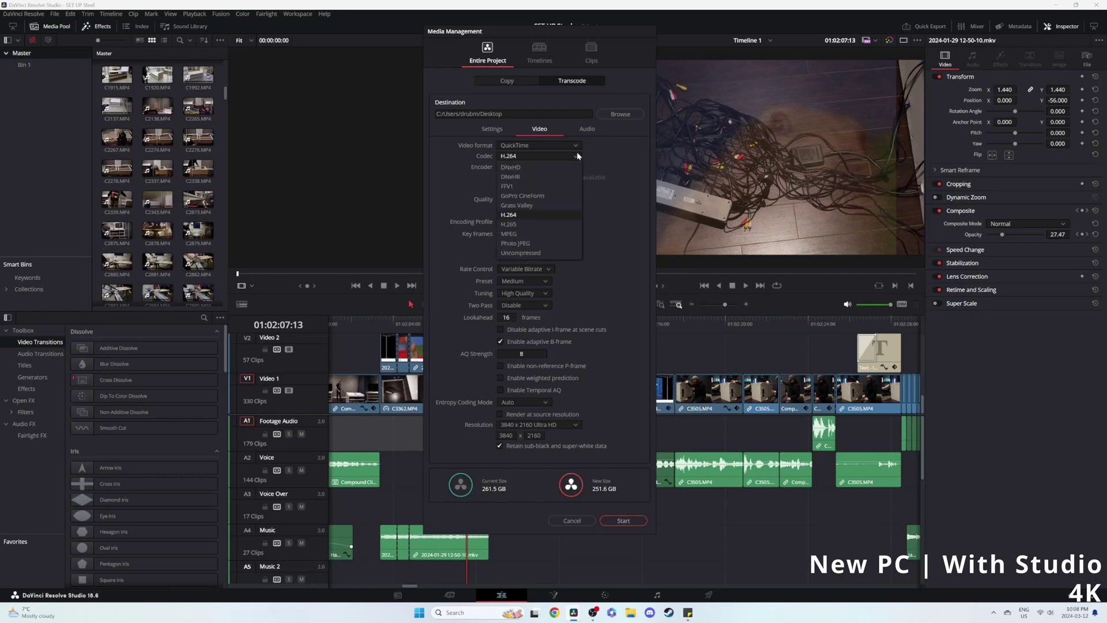
left_click(533, 187)
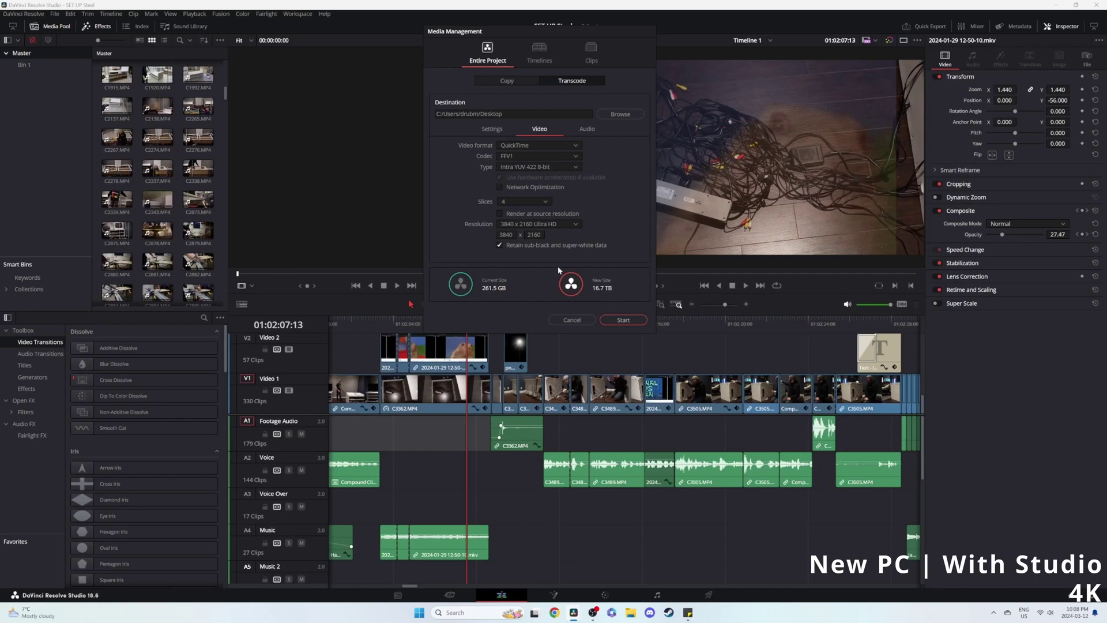
Start transcoding the entire project to MP4 with the H.264 codec at 1920 x 1080 HD.
left_click(575, 148)
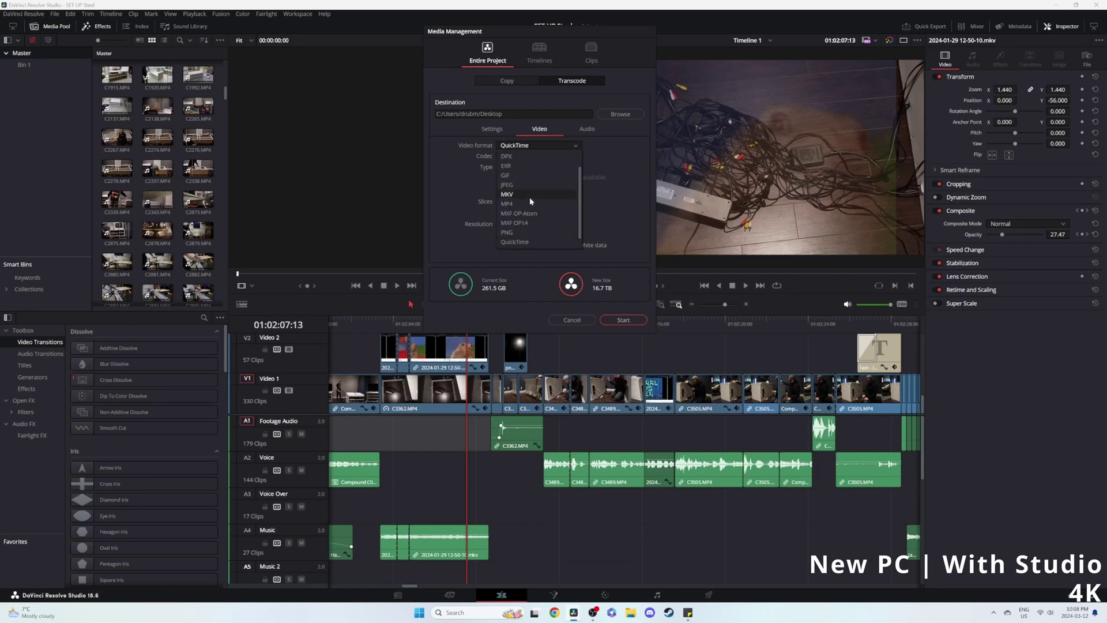
left_click(507, 203)
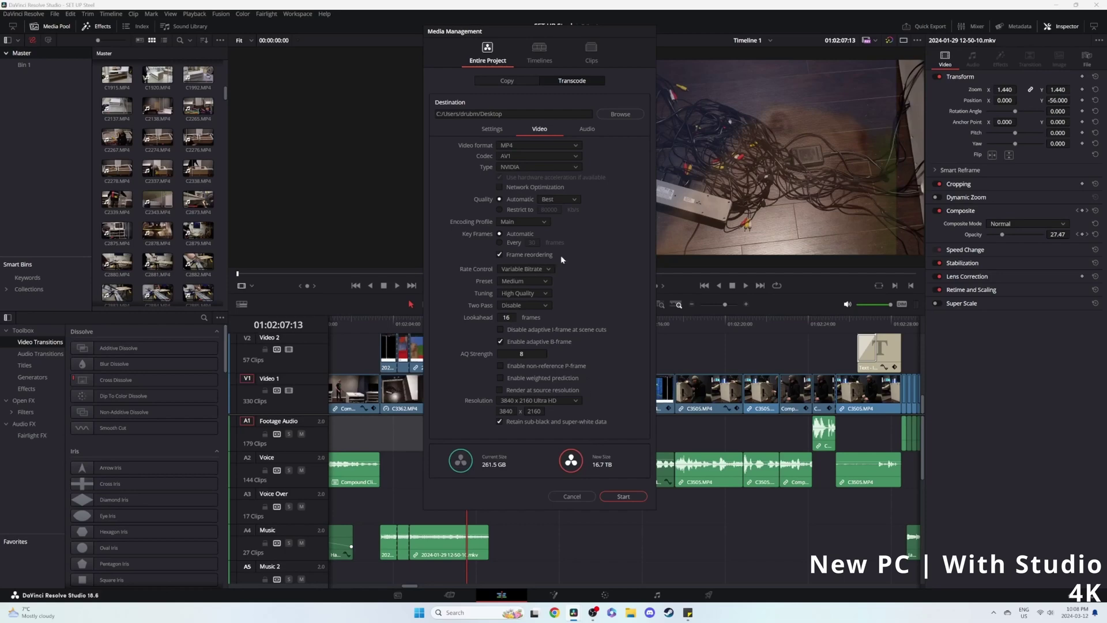
left_click(576, 156)
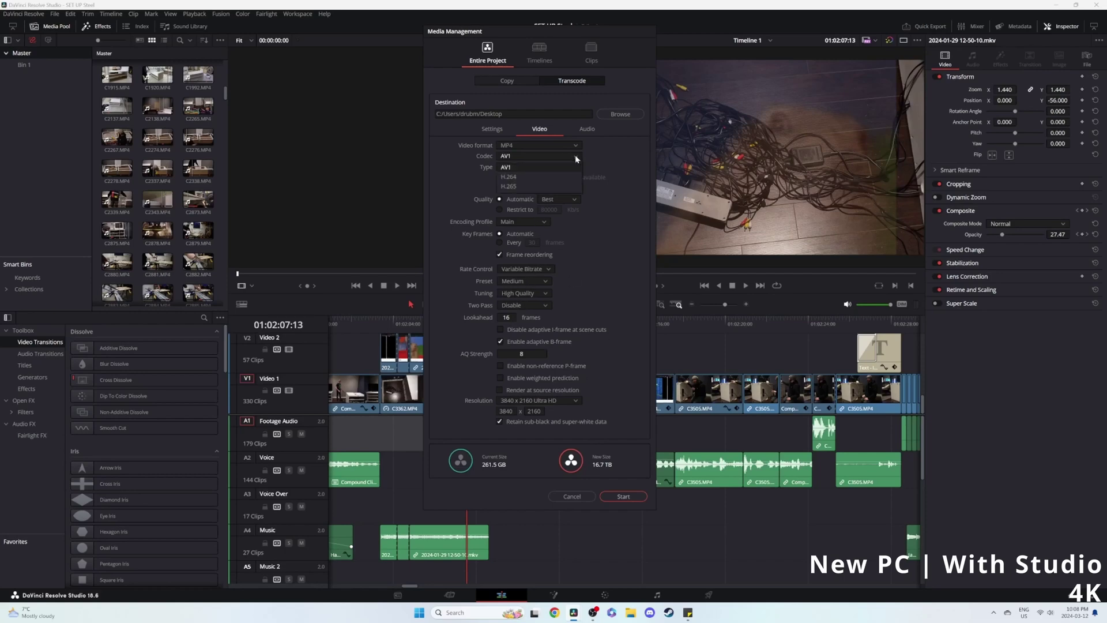
left_click(522, 175)
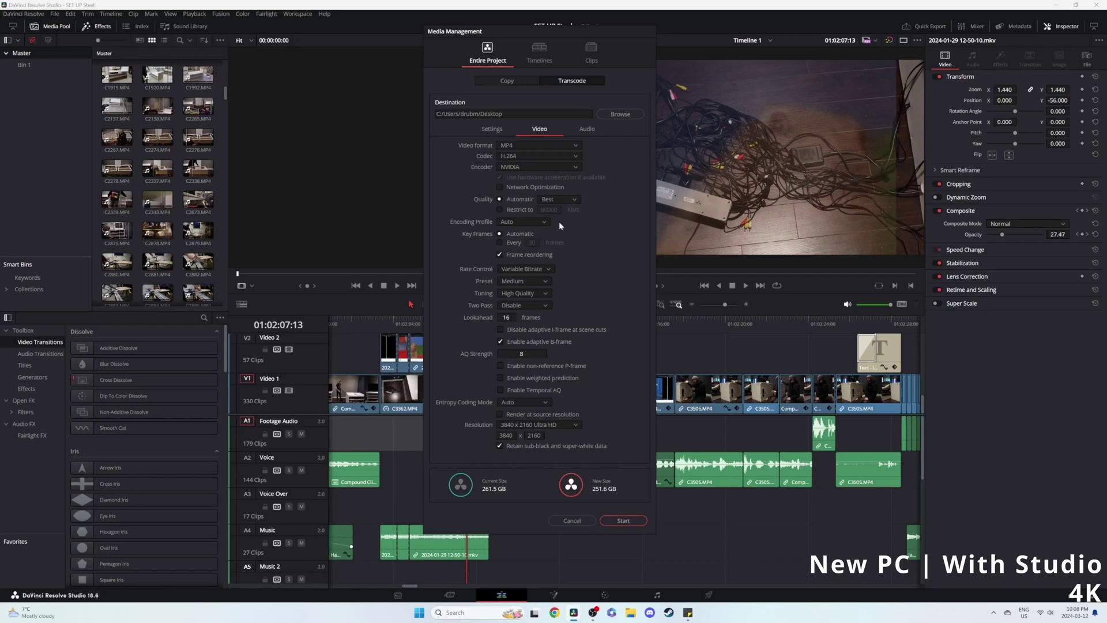
left_click(577, 424)
left_click(529, 494)
left_click(621, 521)
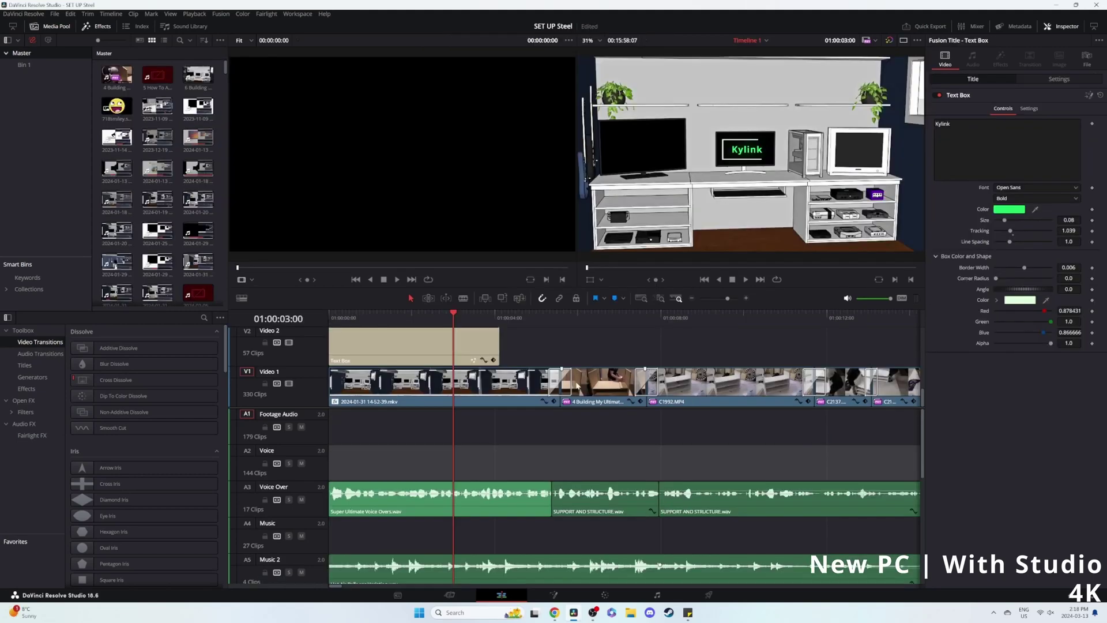
Select the adjoining Video 1 clips from the "4 Building My Ultimate" clip onward, and clear the selection.
mouse_move(494, 322)
left_mouse_down()
mouse_move(402, 319)
mouse_move(495, 323)
left_mouse_up()
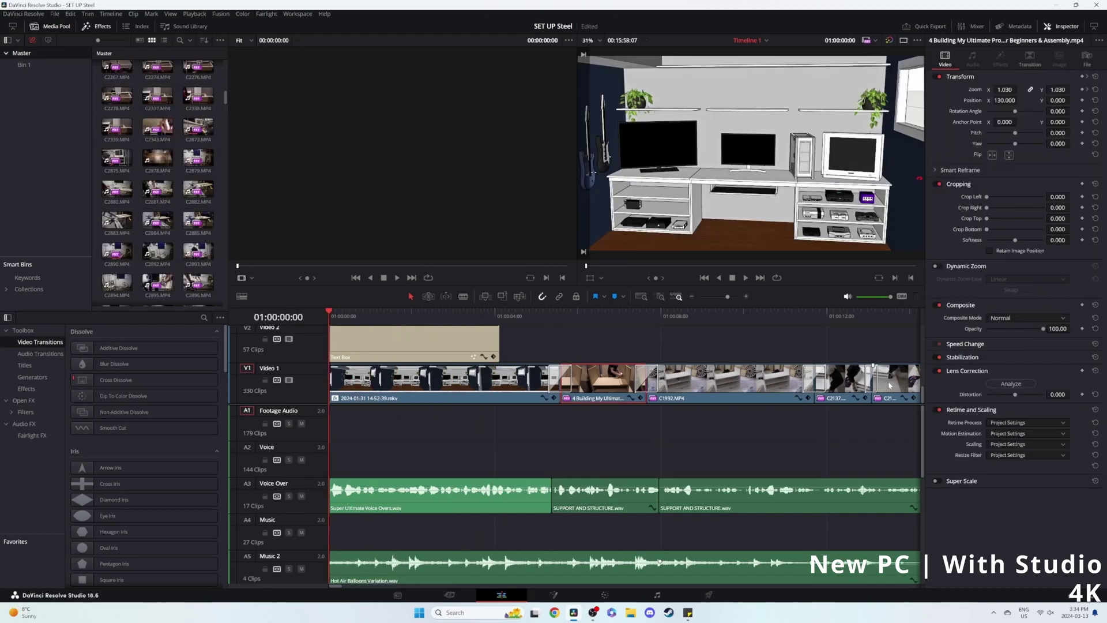
left_click(892, 384, "shift")
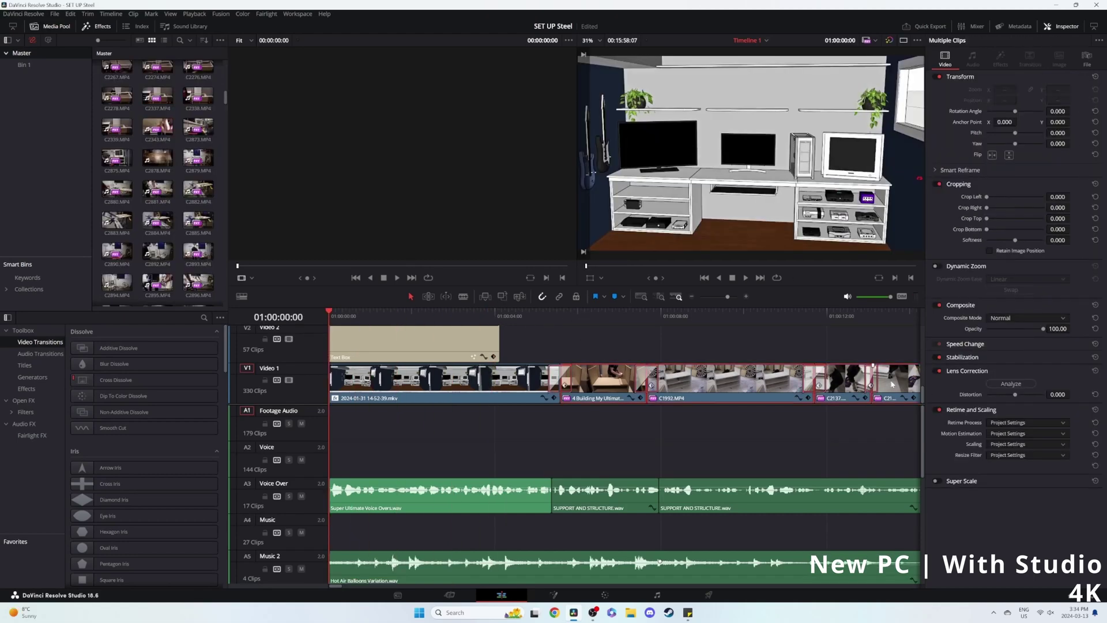
left_click(558, 426)
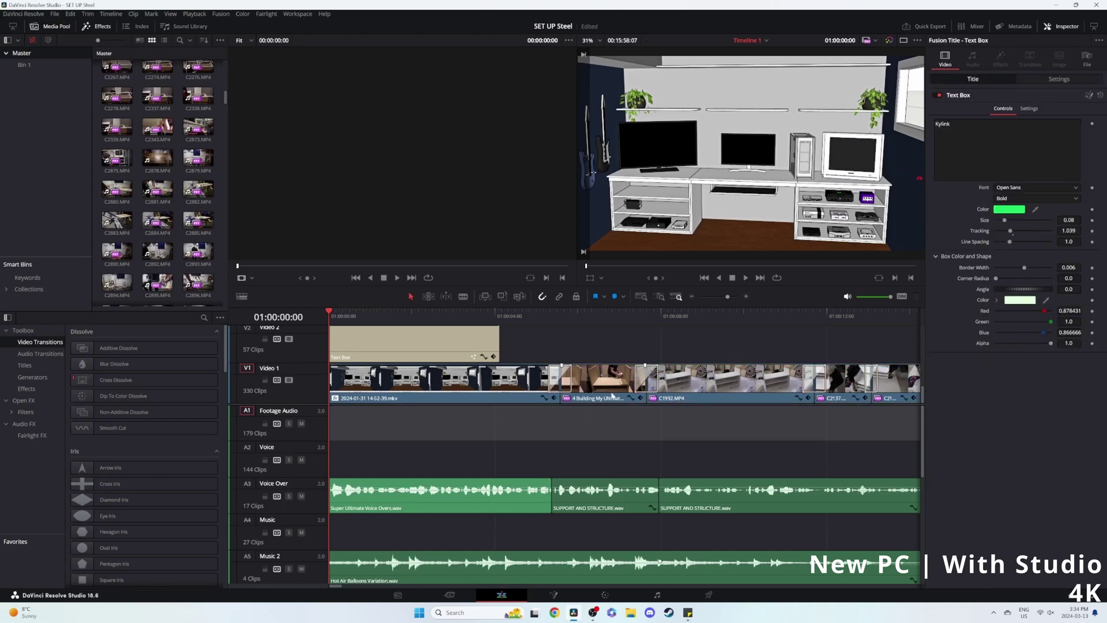
Review Media Management's copy and transcode options across the Entire Project, Timelines and Clips scopes, and leave without starting.
left_click(55, 14)
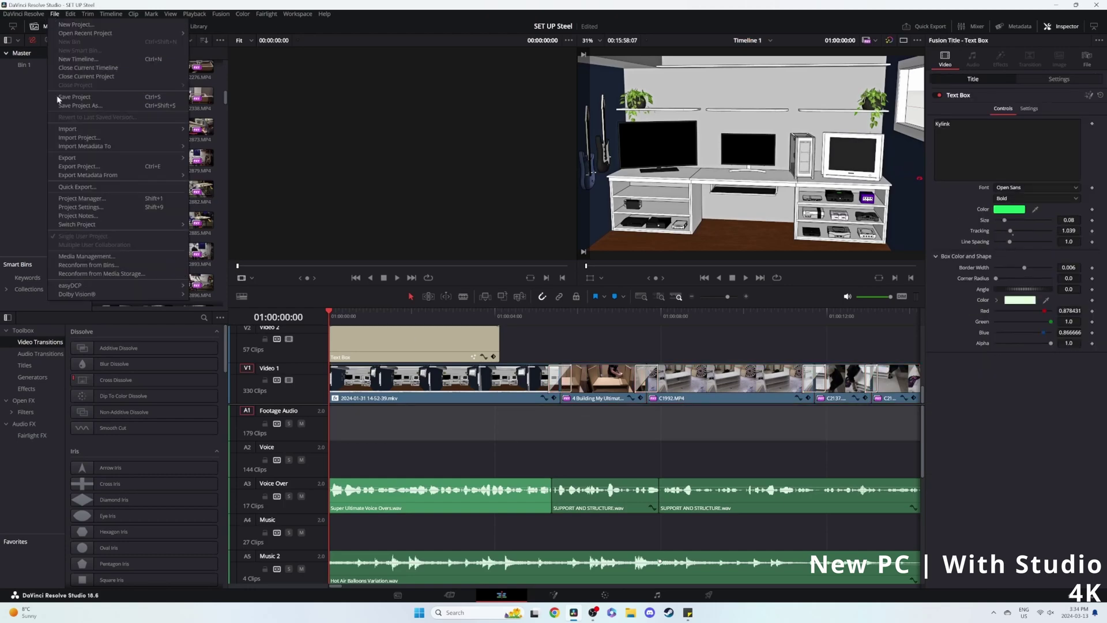
left_click(98, 257)
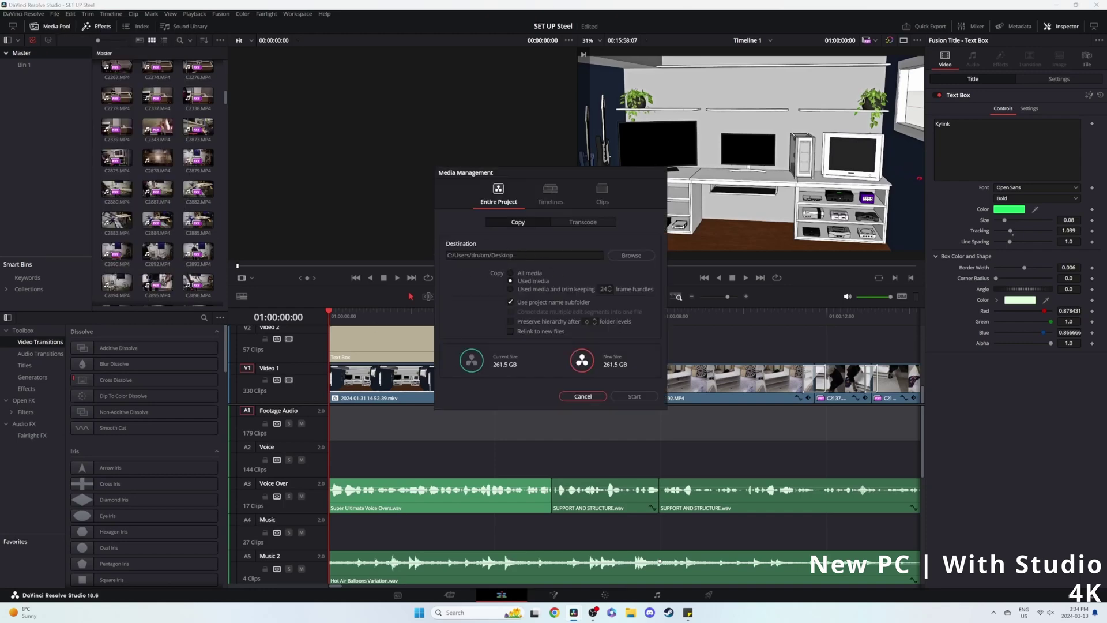
left_click(583, 222)
left_click(550, 190)
left_click(598, 190)
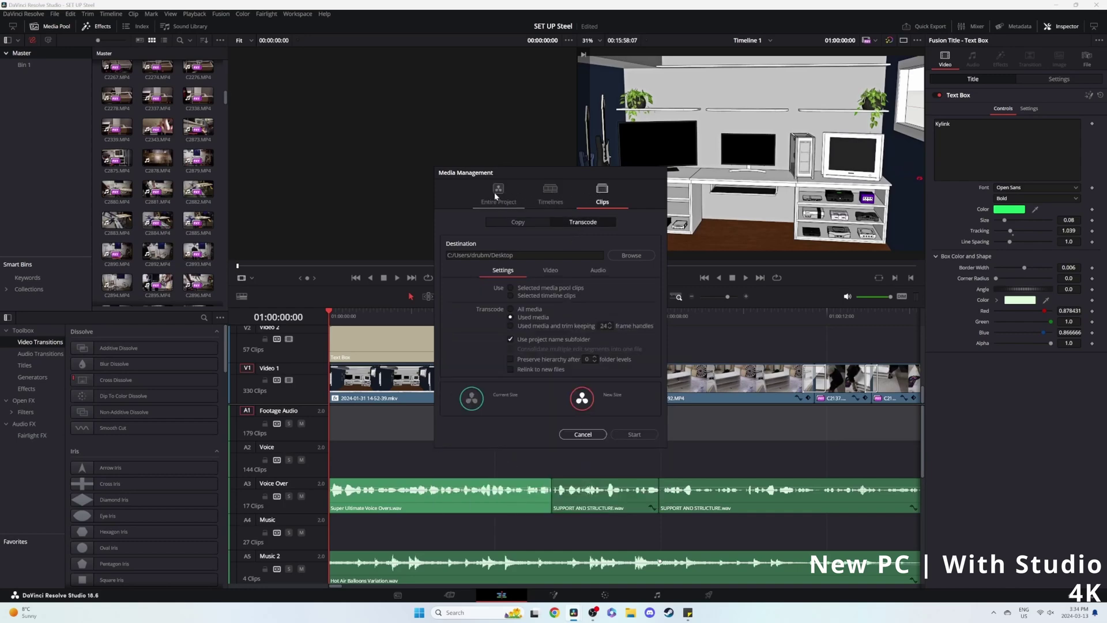
left_click(499, 192)
left_click(518, 222)
left_click(550, 190)
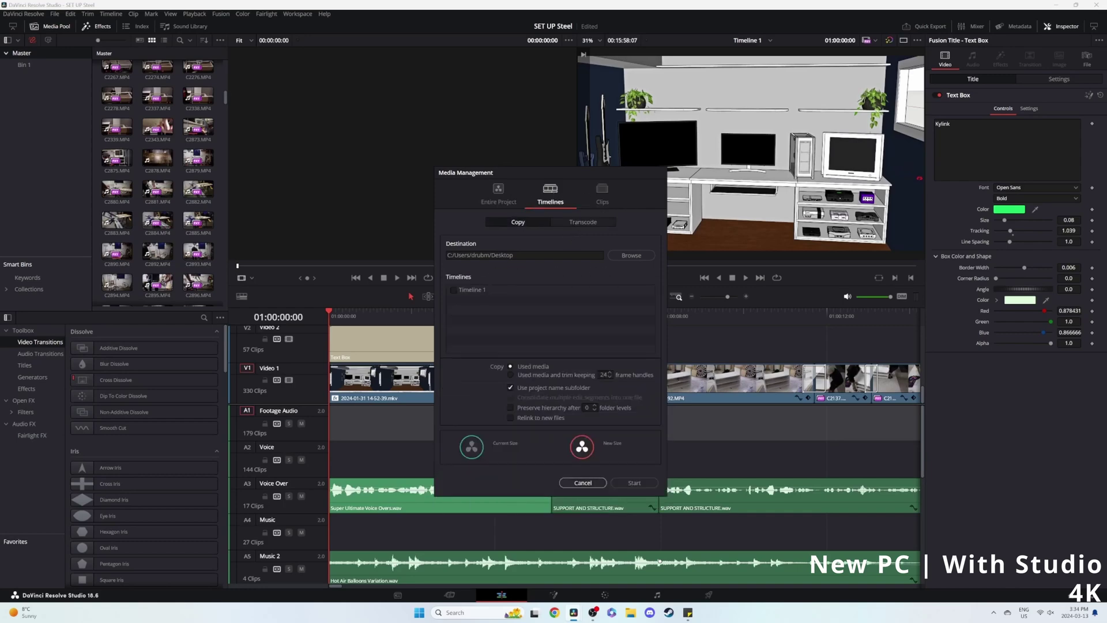
left_click(583, 482)
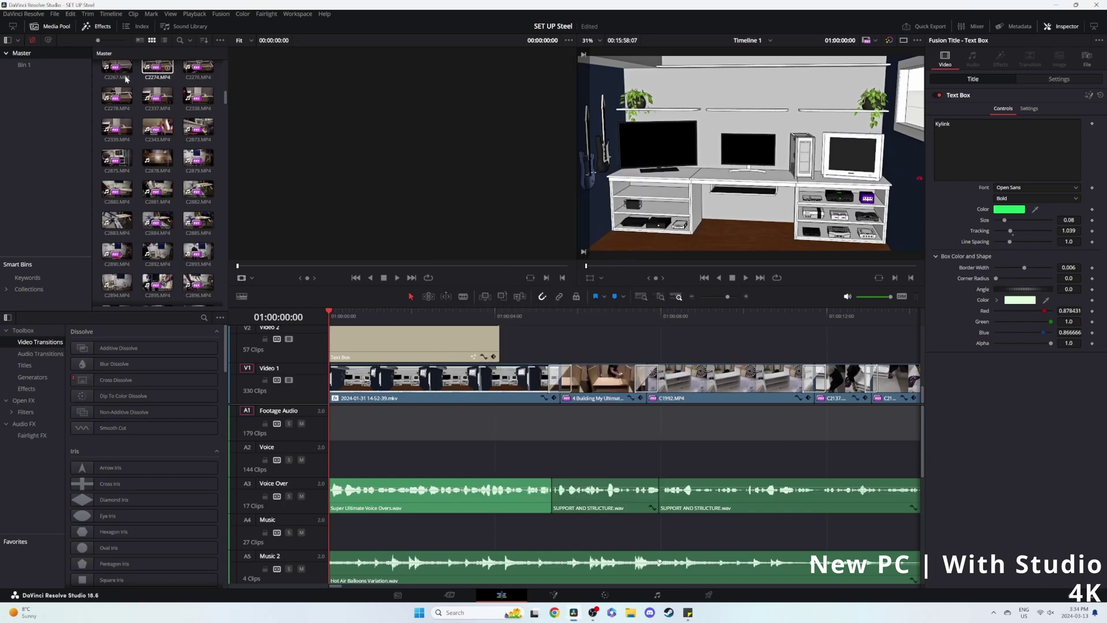
Try to relink proxy media for all media pool clips, browsing to the SET UP Steel folder on the Desktop, and cancel.
left_click(121, 69)
key("ctrl+a")
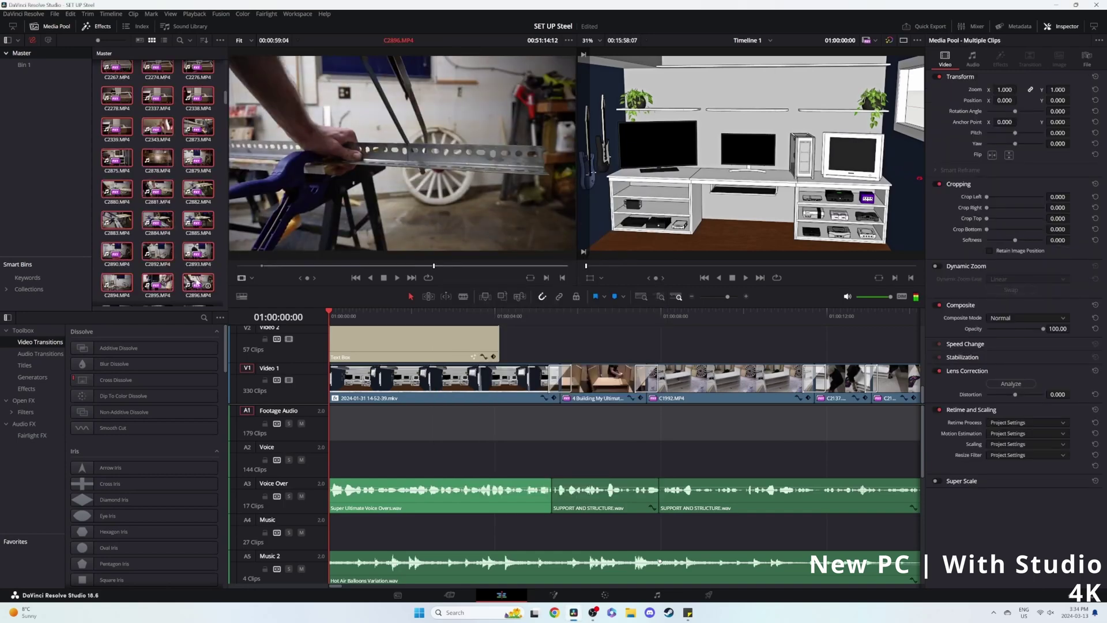
right_click(158, 187)
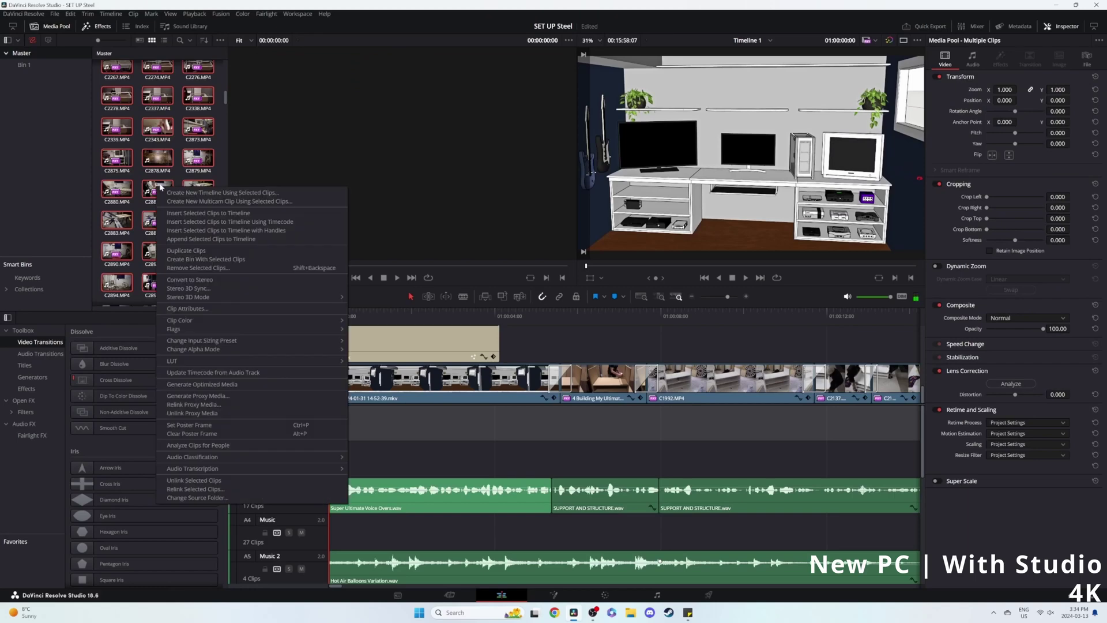
left_click(196, 405)
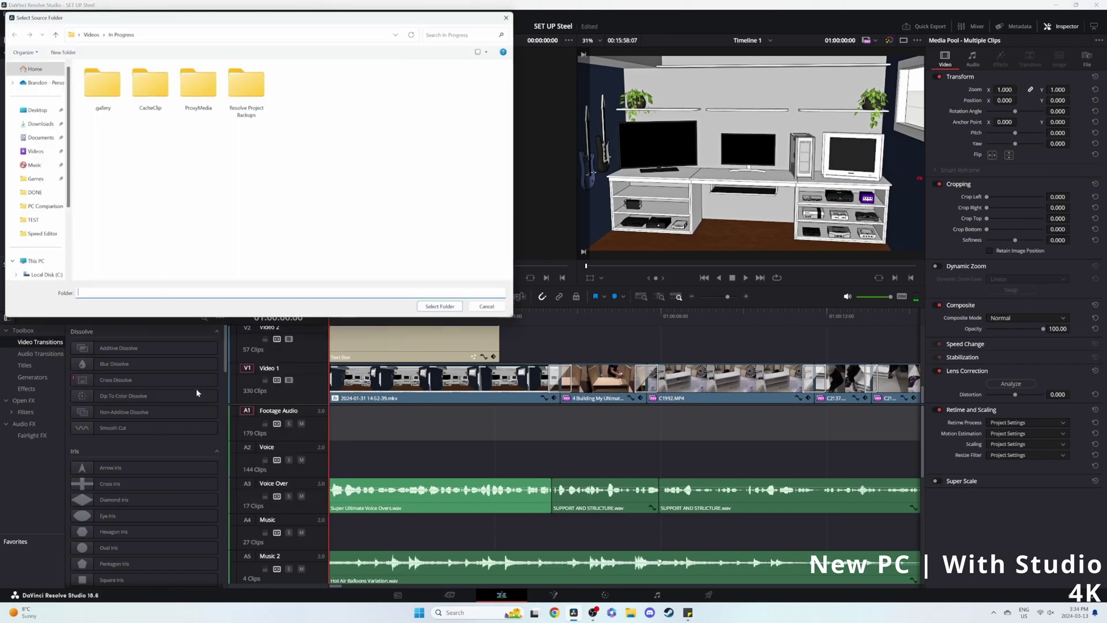
left_click(36, 110)
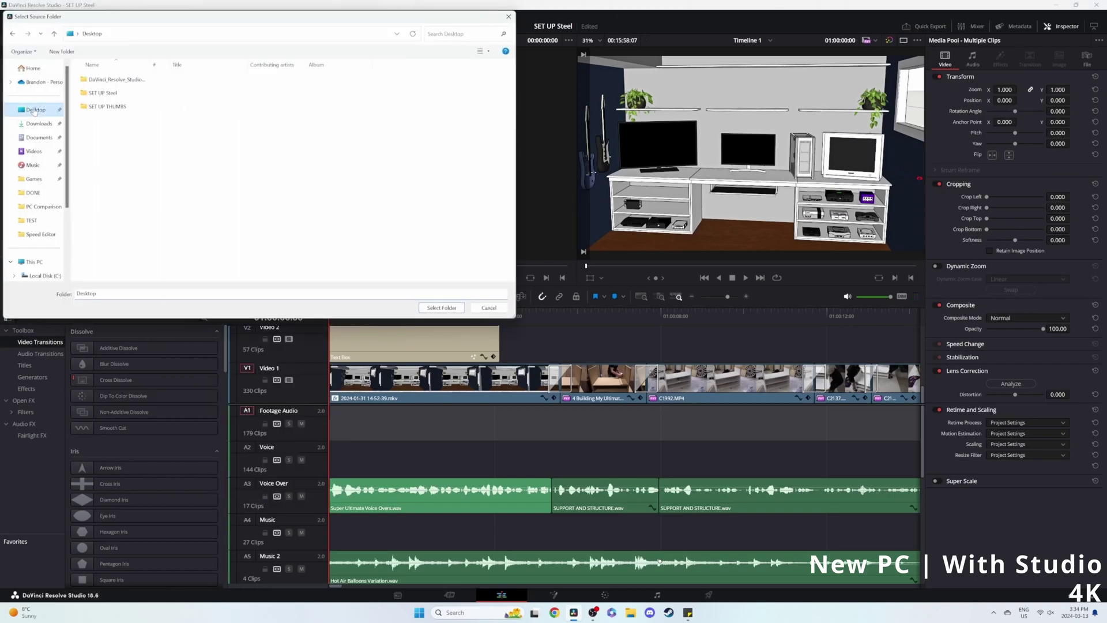
left_click(105, 95)
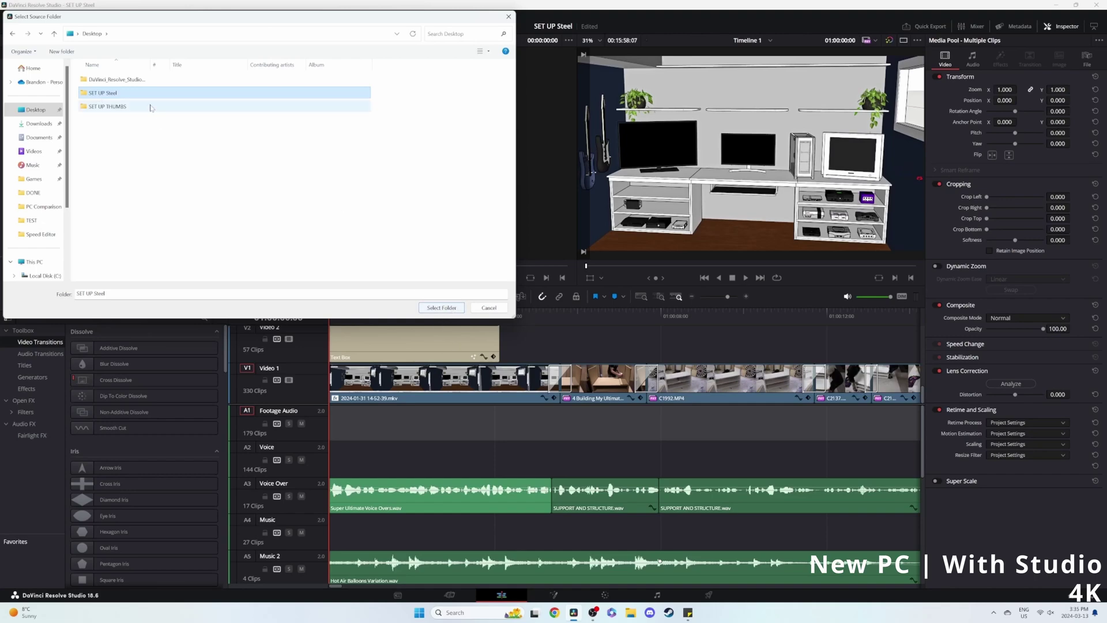
double_click(103, 94)
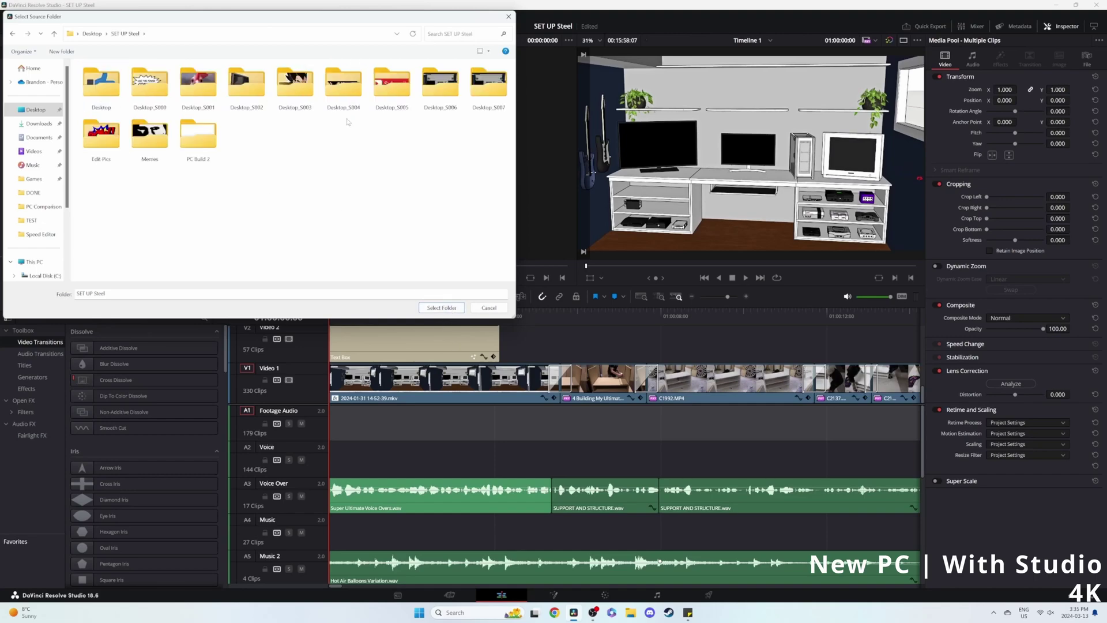
left_click(12, 35)
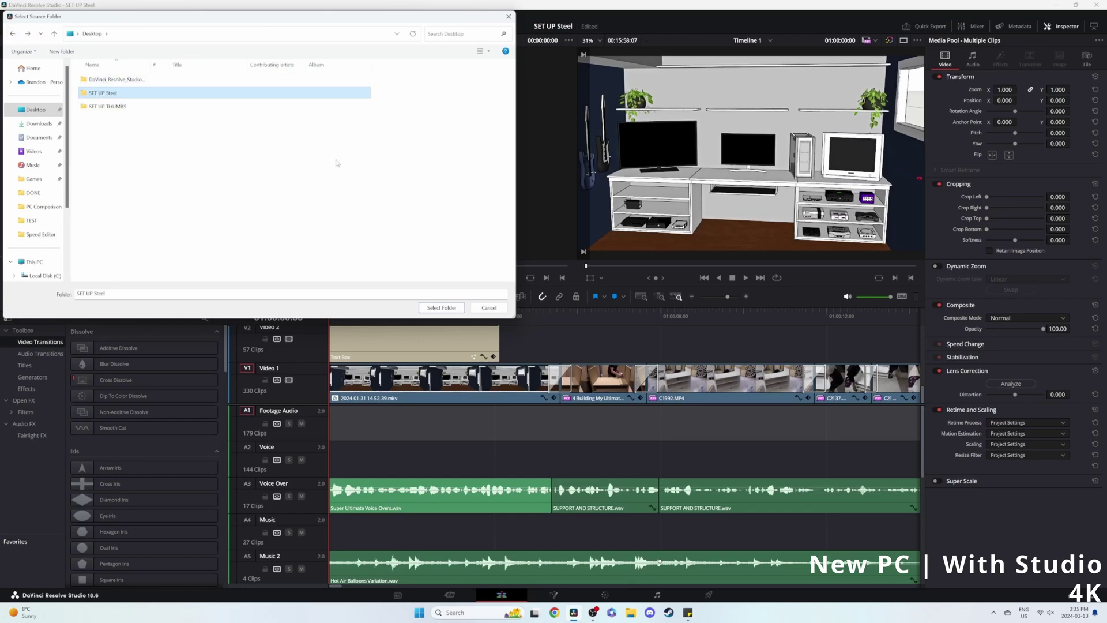
left_click(489, 308)
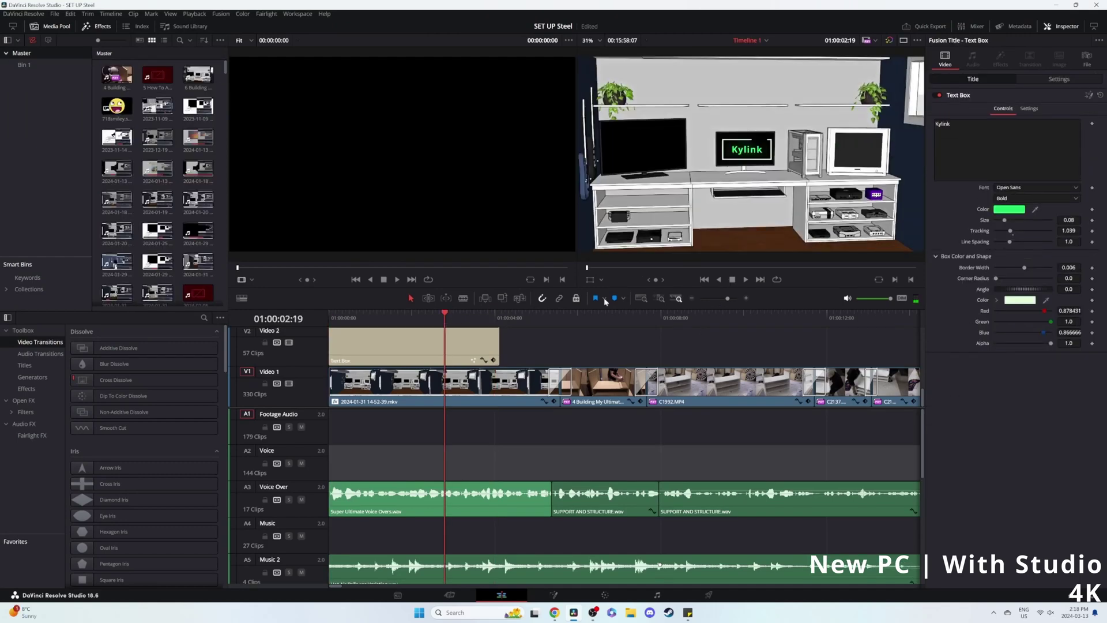
Play Timeline 1 from its beginning and follow the playback past the opening clips to check its smoothness.
key("Home")
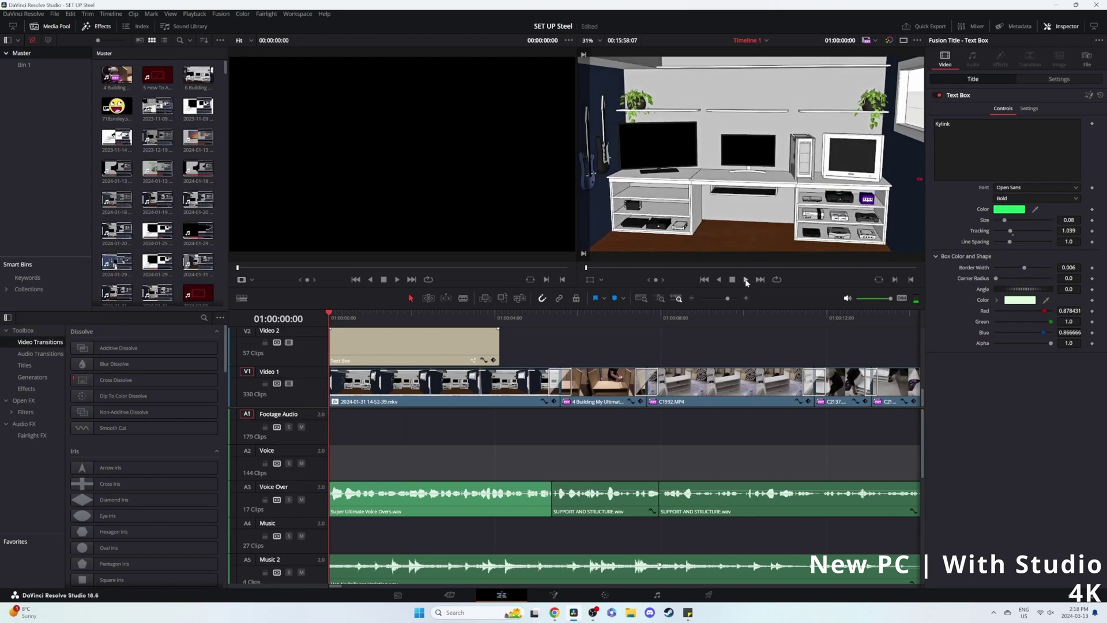
left_click(745, 280)
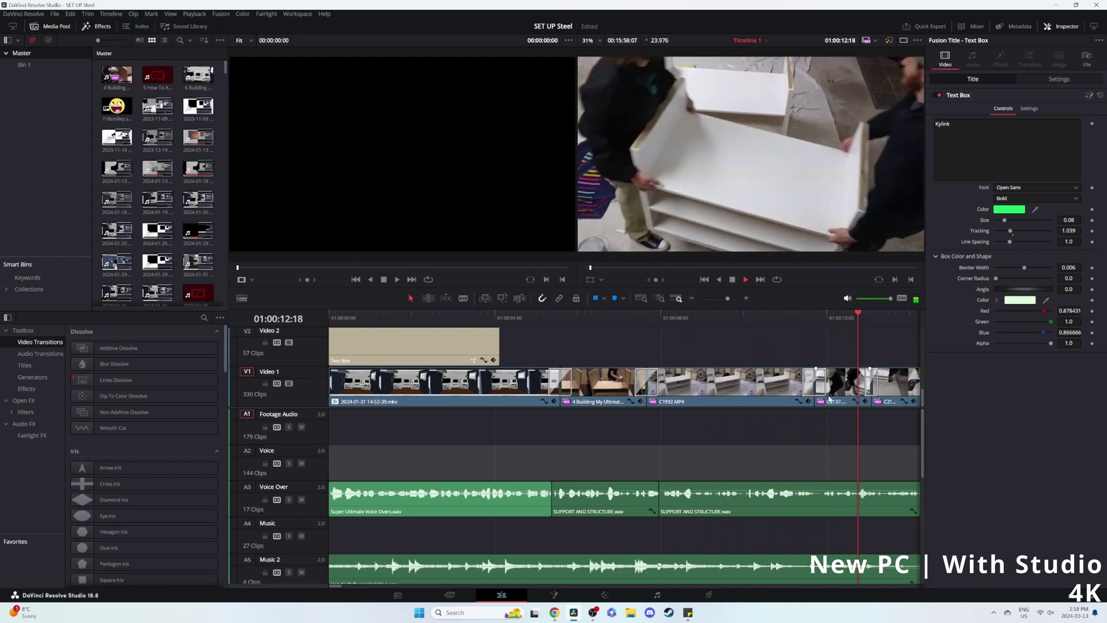
scroll(794, 383, "right", 5)
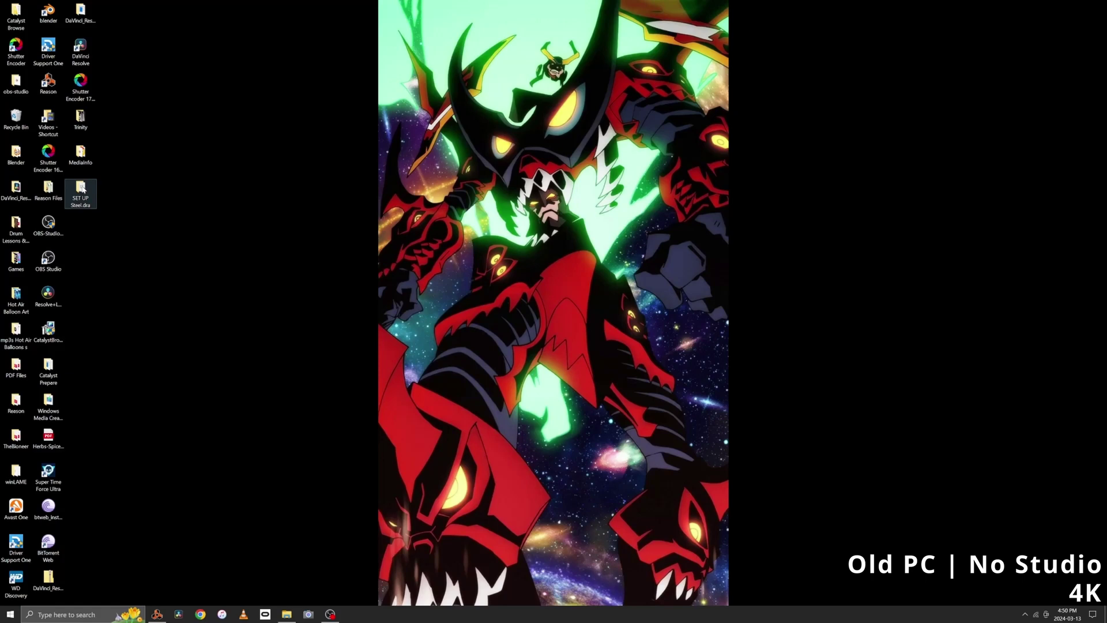
Launch MediaInfo from its desktop folder, load C2873.MP4 from the 13 New footage folder, and show its metadata as a tree.
double_click(81, 152)
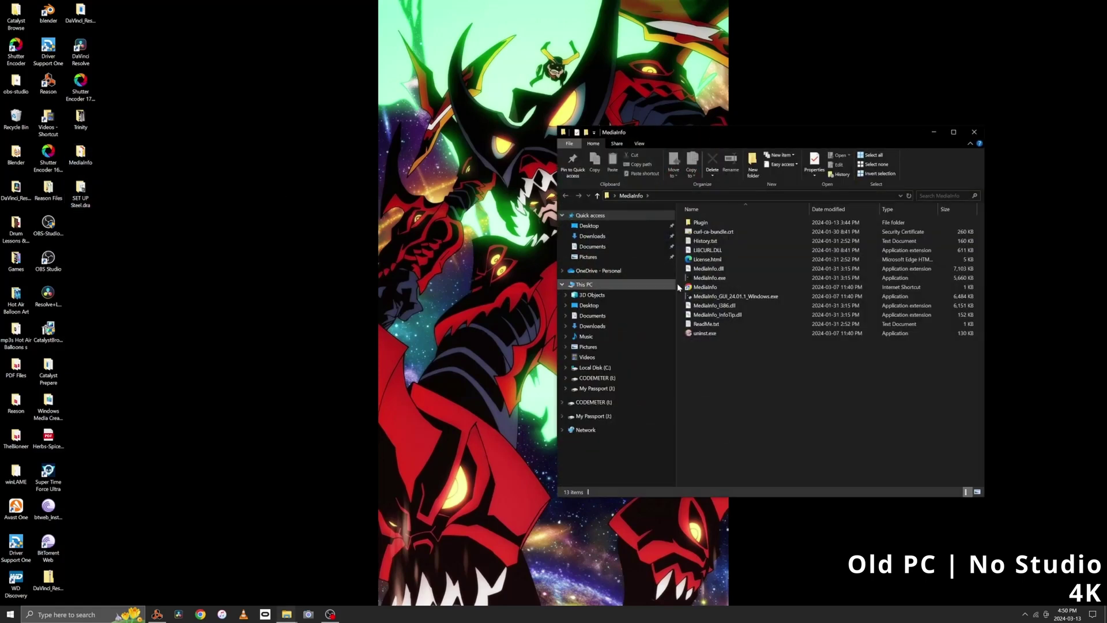
left_click(703, 279)
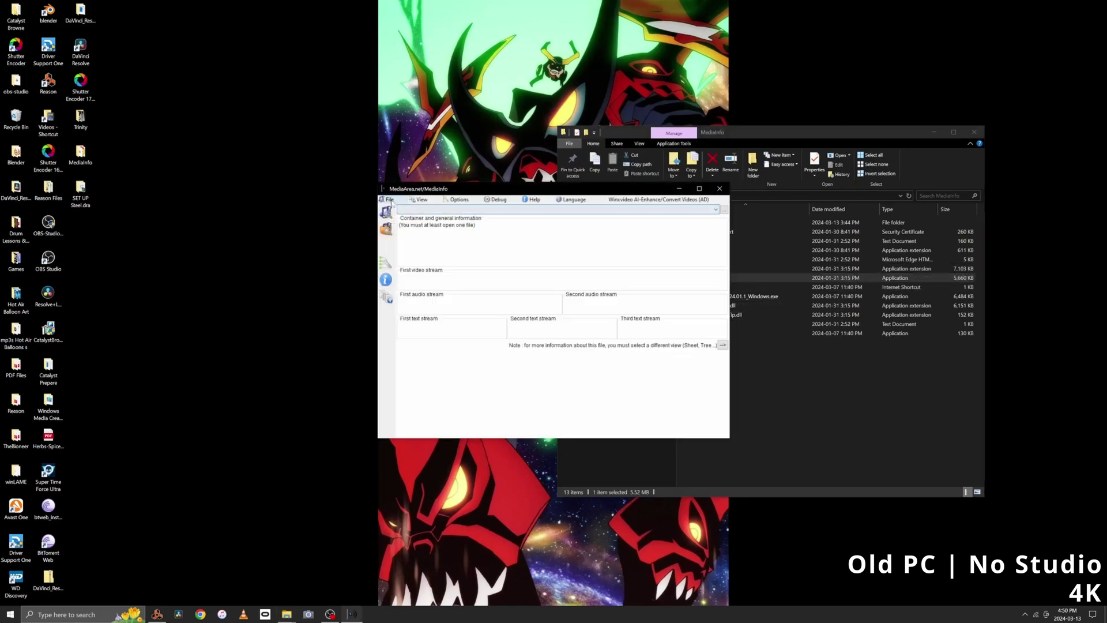
left_click(389, 199)
mouse_move(405, 211)
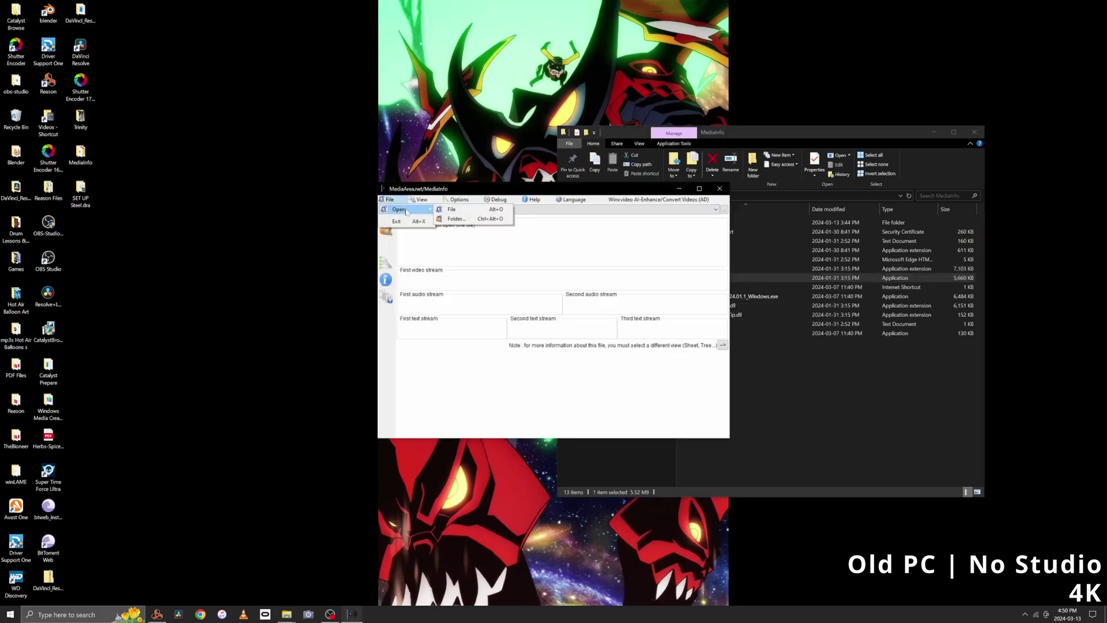
left_click(476, 214)
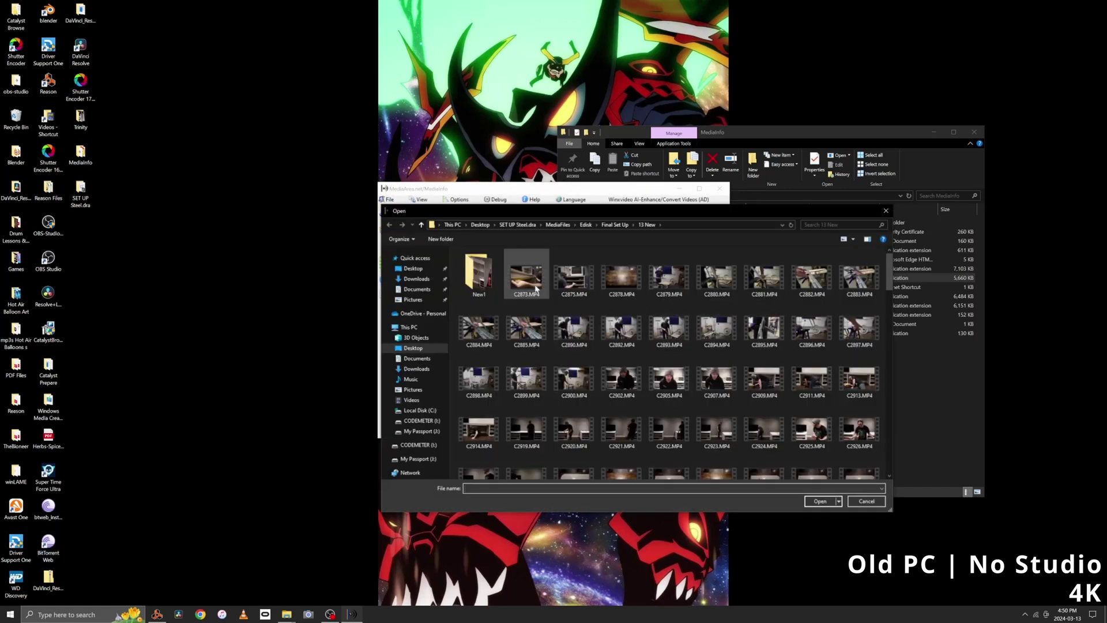
double_click(535, 288)
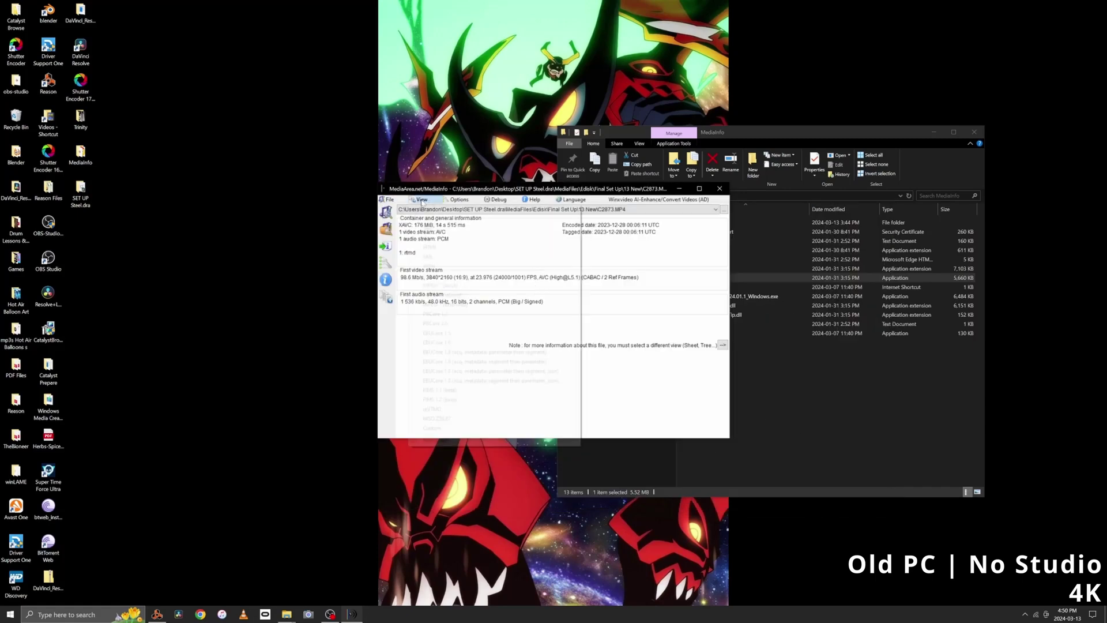
left_click(444, 229)
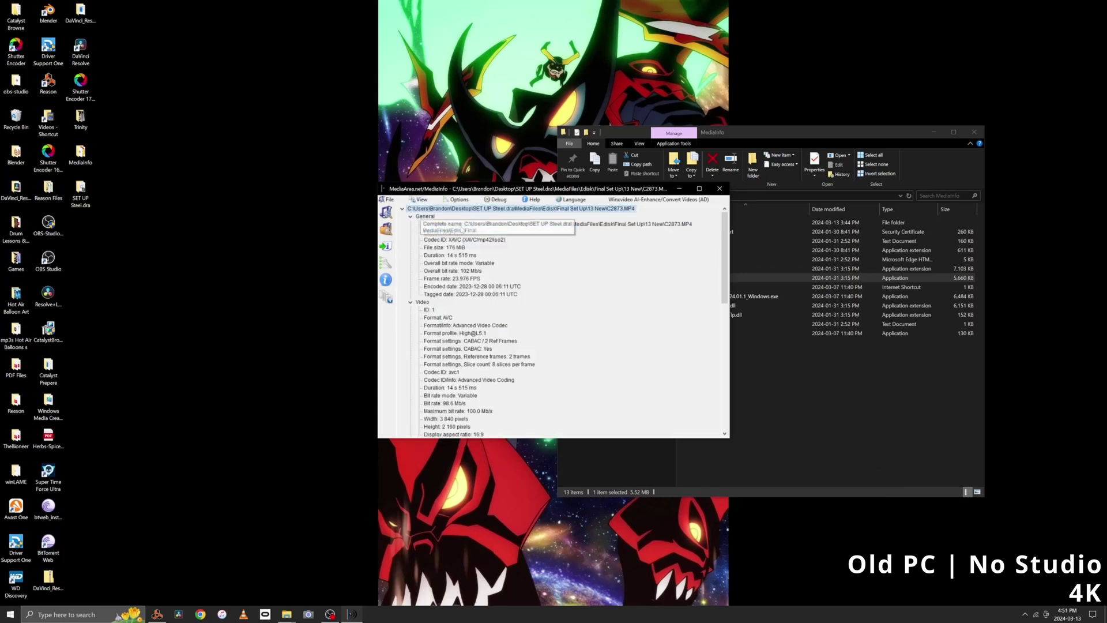
Examine the clip's format, codec ID, chroma subsampling and bit depth, and close MediaInfo and its folder.
left_click(452, 232)
left_click(449, 240)
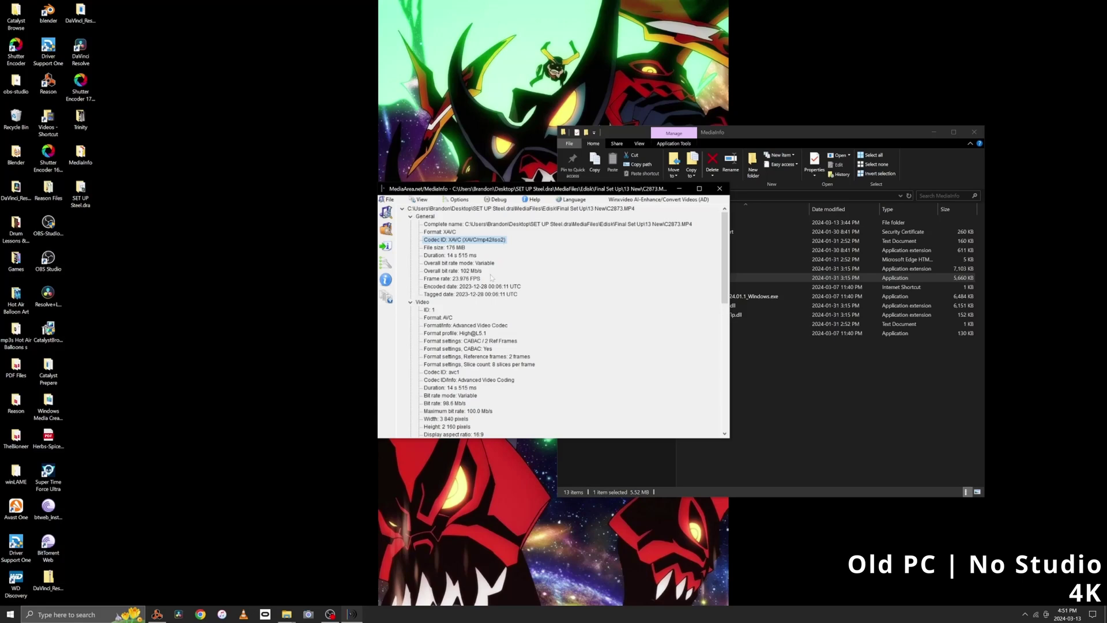
scroll(497, 264, "down", 4)
scroll(485, 292, "down", 1)
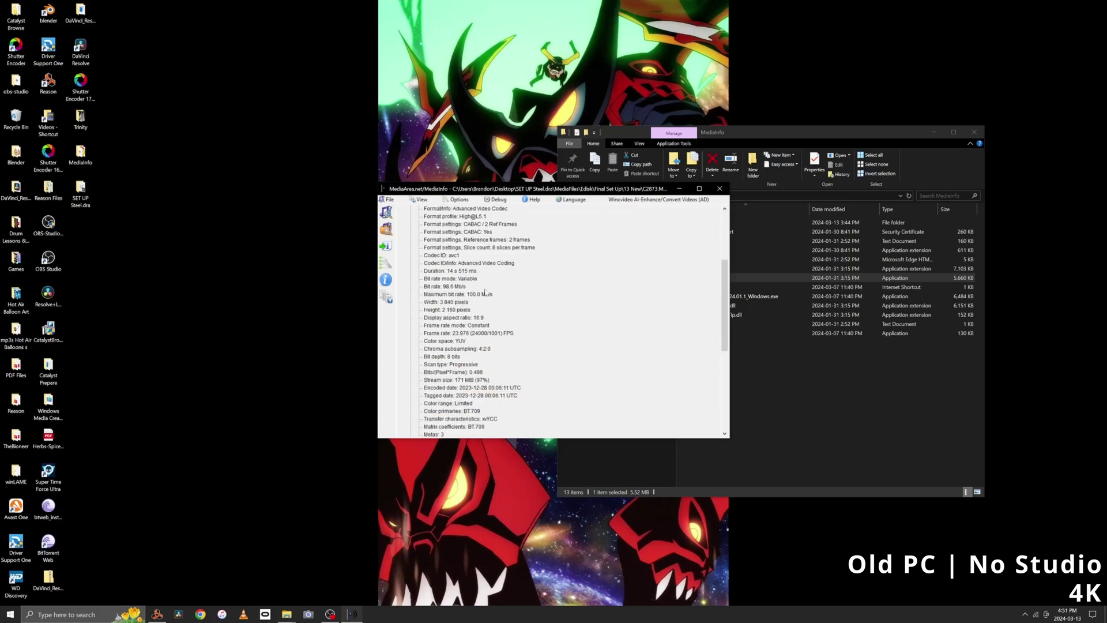
left_click(479, 349)
left_click(451, 357)
left_click(720, 189)
left_click(974, 132)
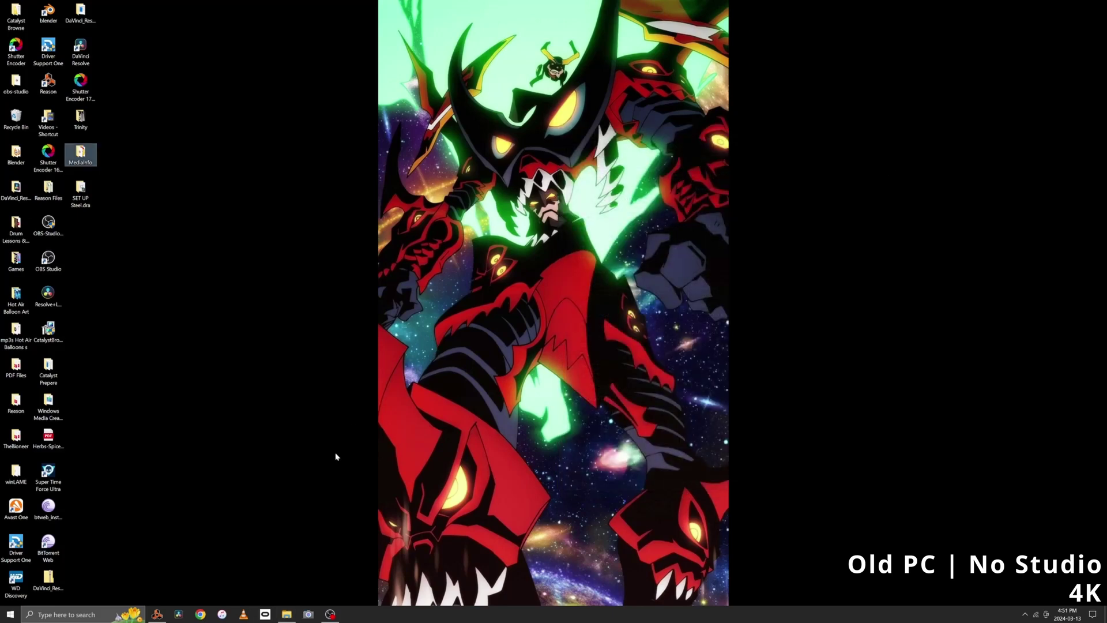
Switch to DaVinci Resolve, return the playhead to the start of Timeline 1, and play through the opening clips before stopping.
left_click(179, 614)
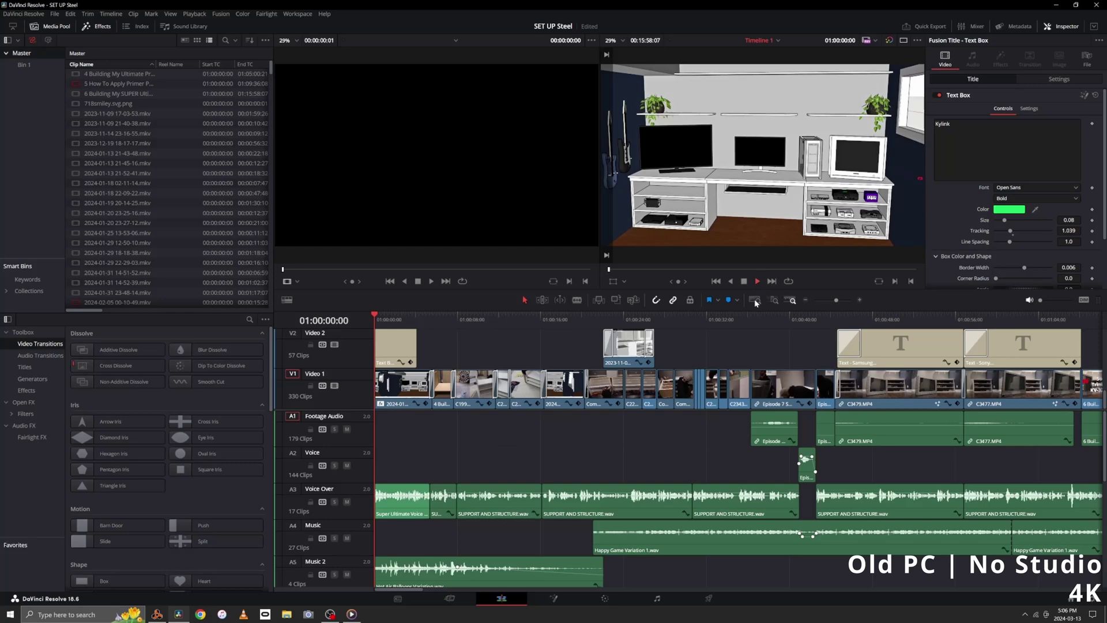
key("space")
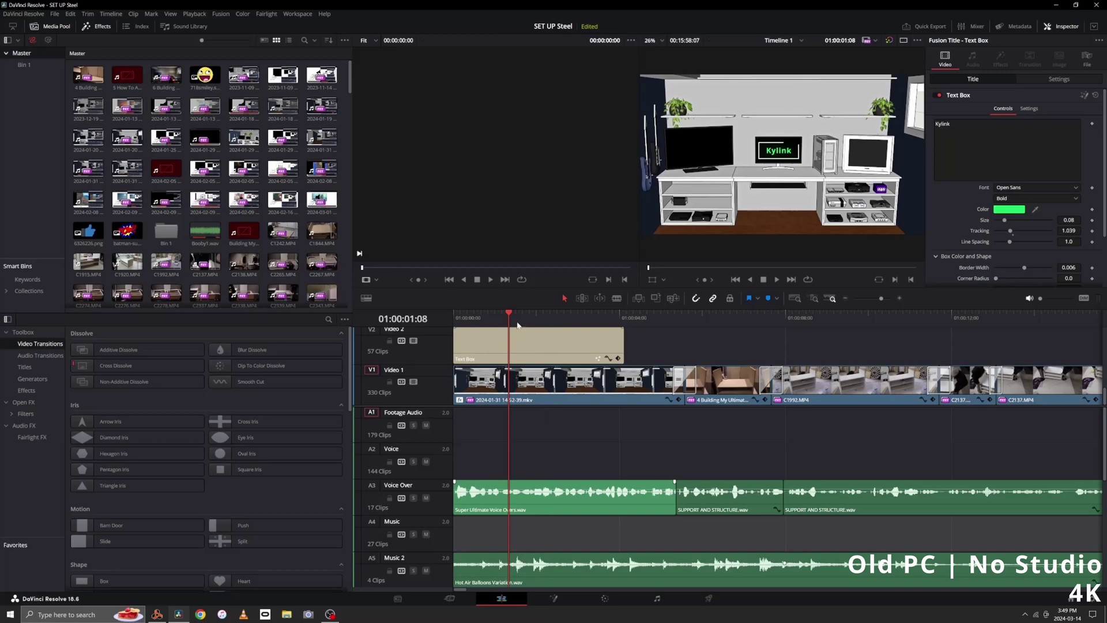
left_click_drag(545, 317, 453, 318)
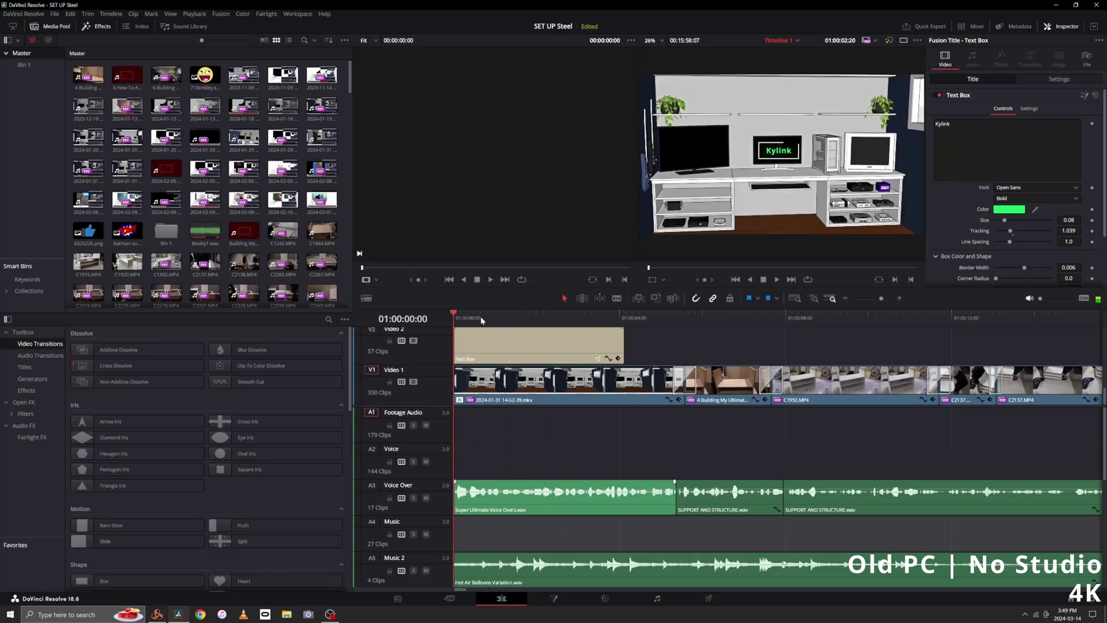
left_click(777, 280)
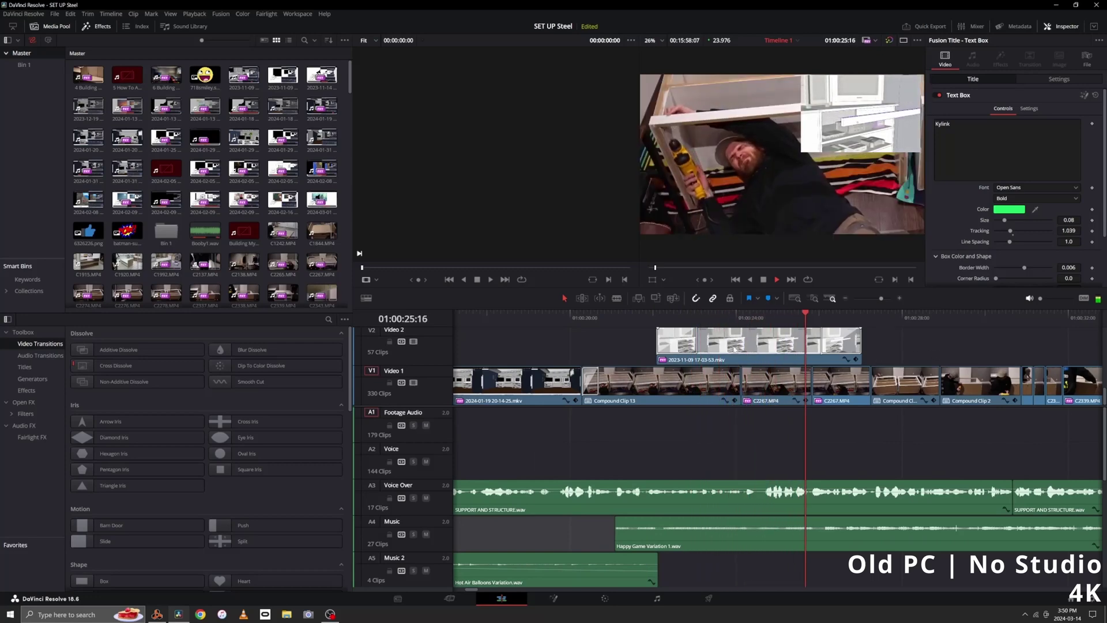
left_click(763, 281)
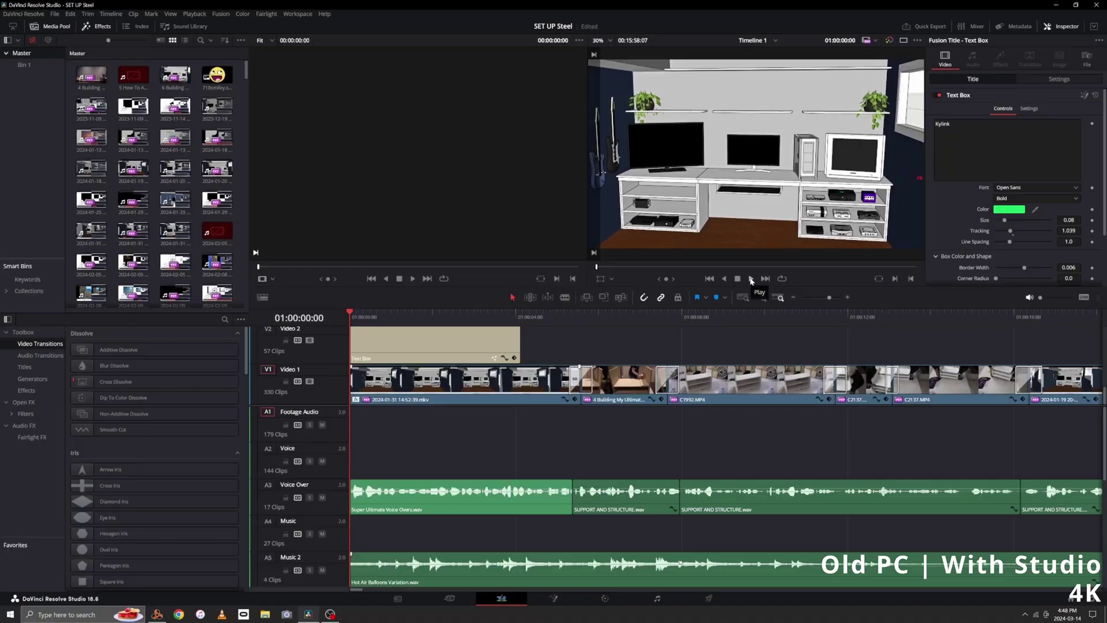
Play Timeline 1 from its beginning in DaVinci Resolve Studio, following playback to the C2343.MP4 clip, and stop there.
left_click(751, 280)
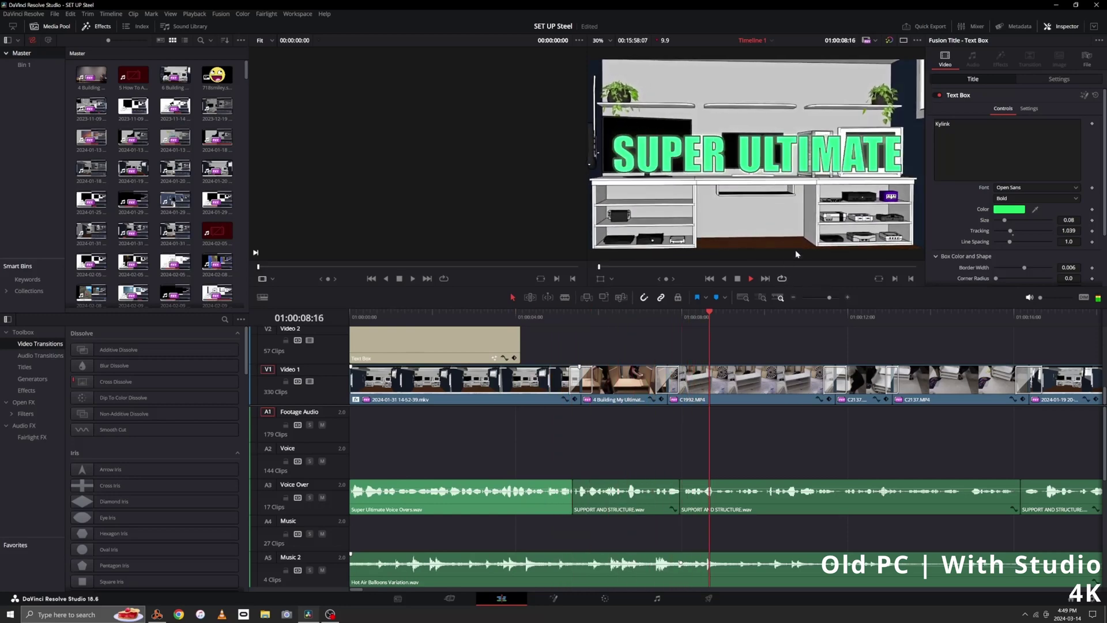
scroll(749, 335, "right", 4)
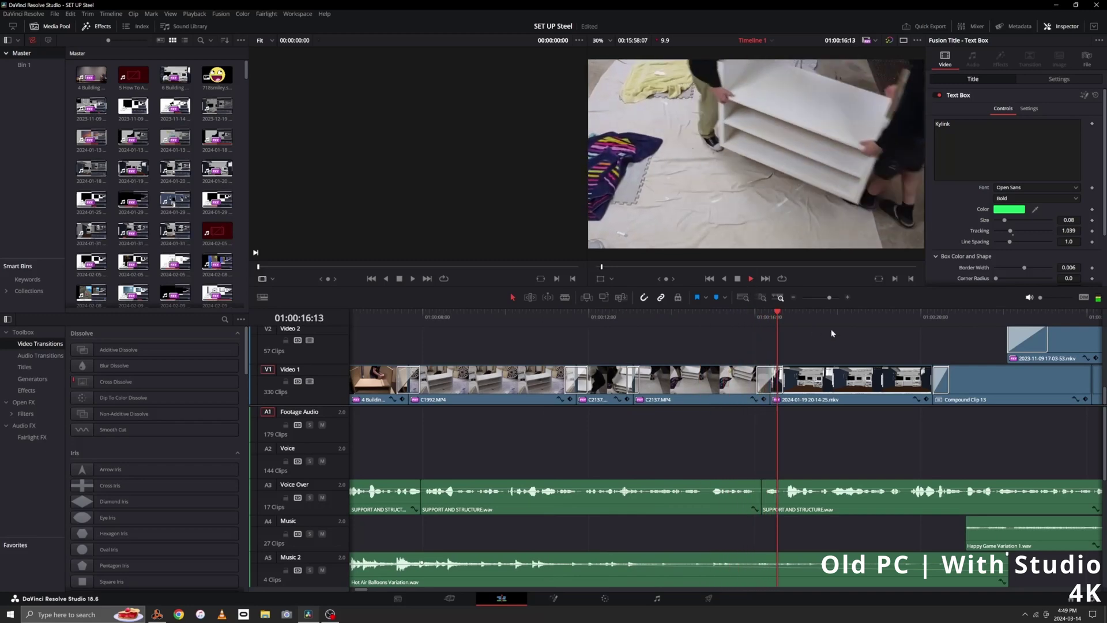
scroll(905, 348, "right", 3)
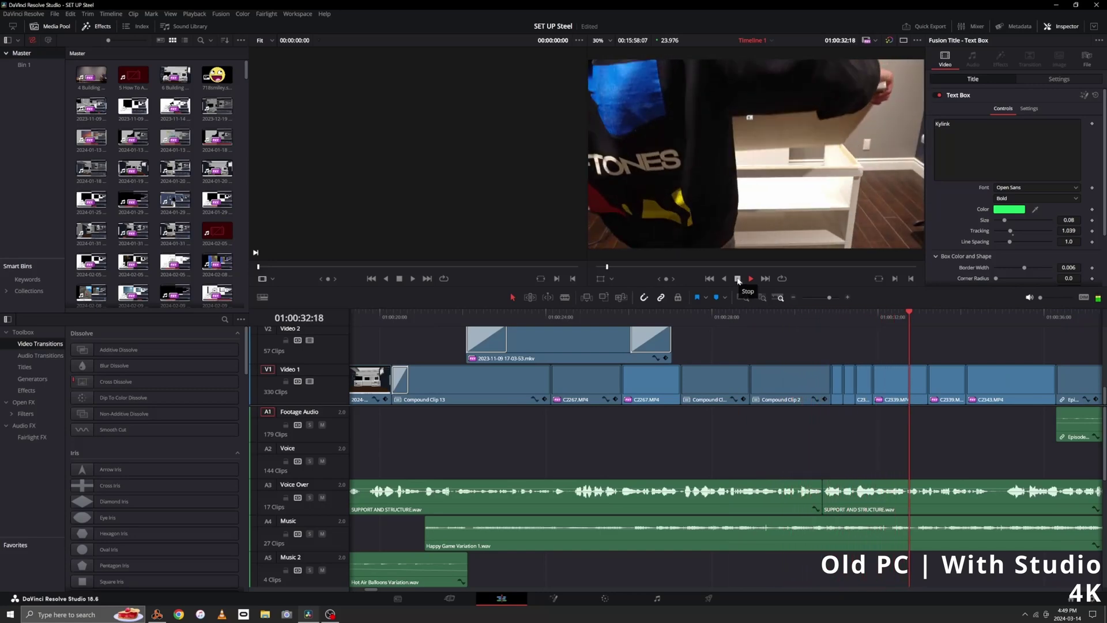
left_click(739, 279)
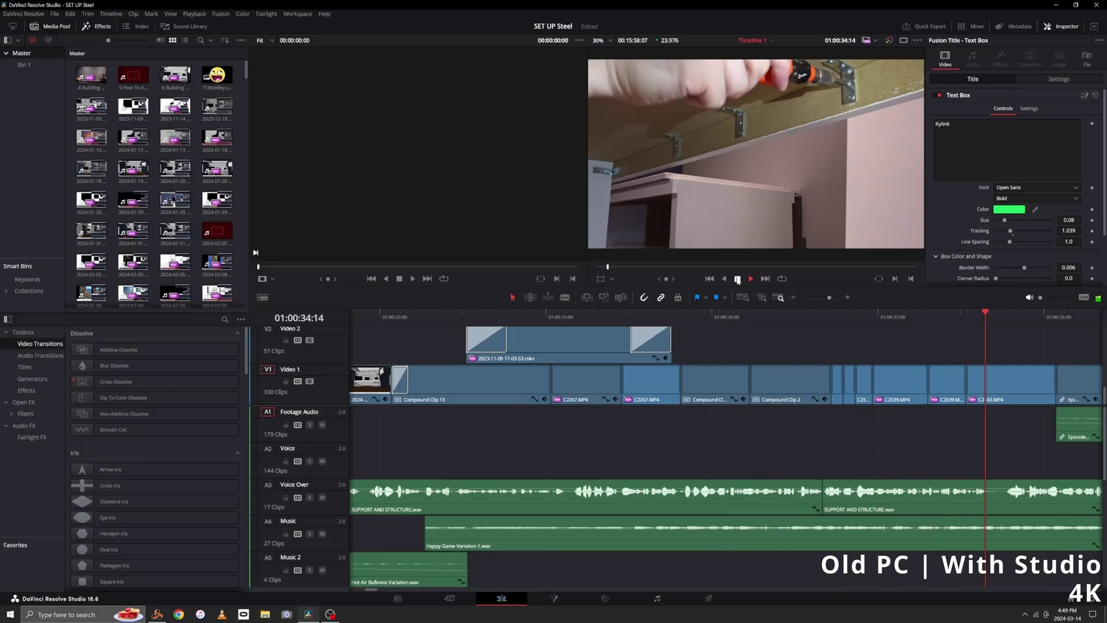
scroll(638, 343, "right", 3)
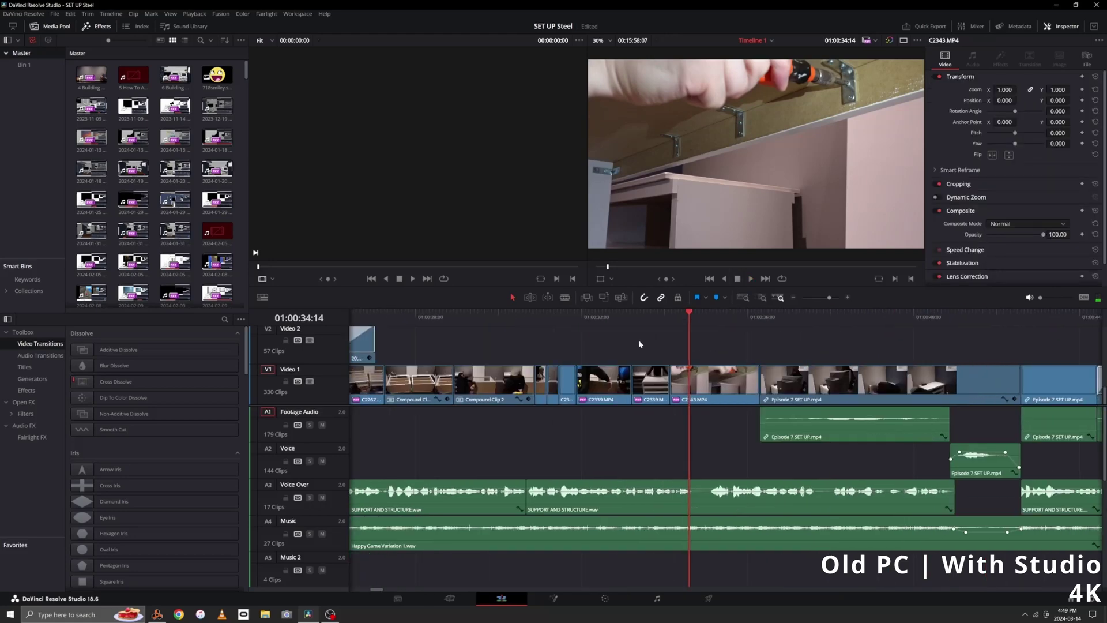